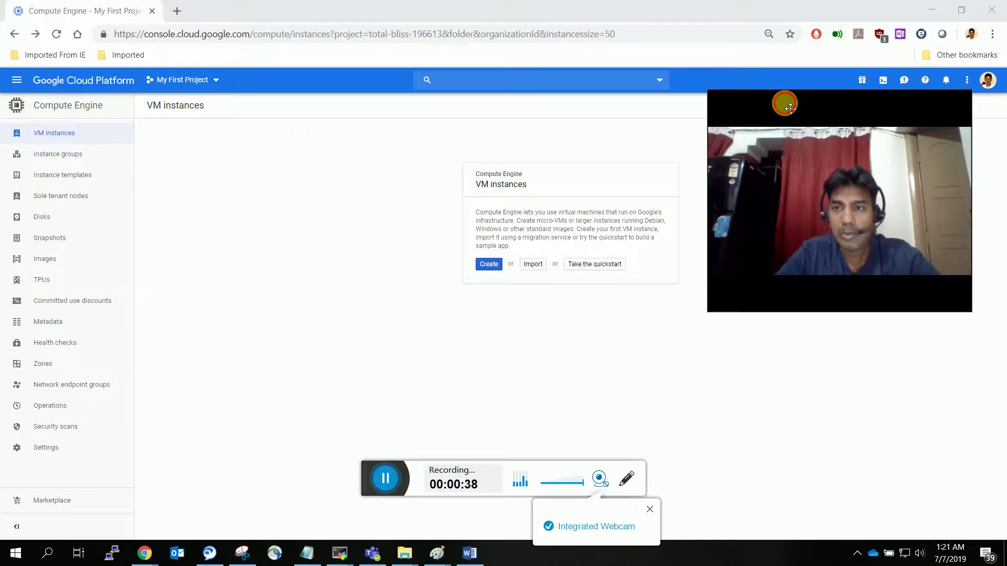
left_click_drag(789, 112, 823, 114)
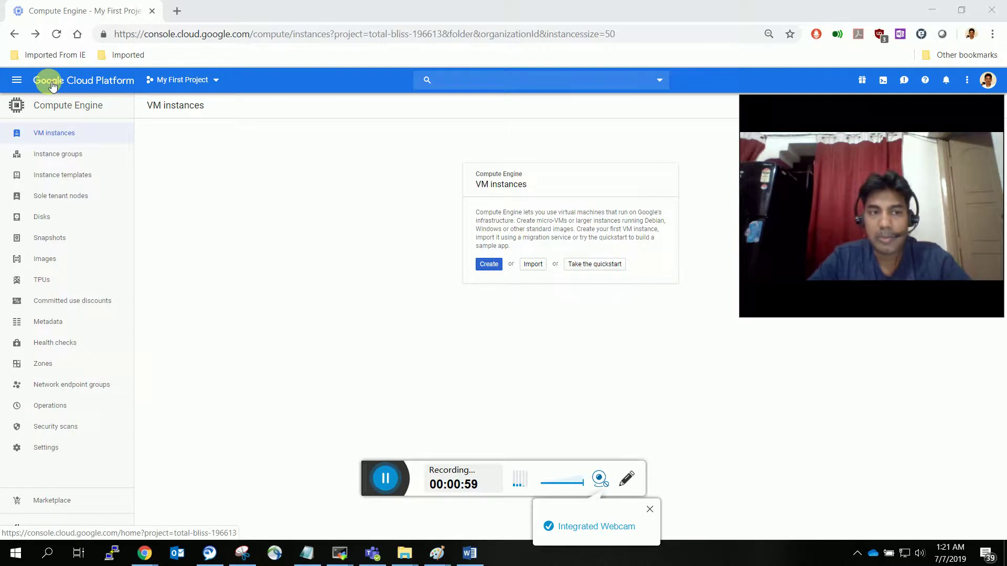
- Open the VPC networks list from the Networking section of the console
left_click(20, 83)
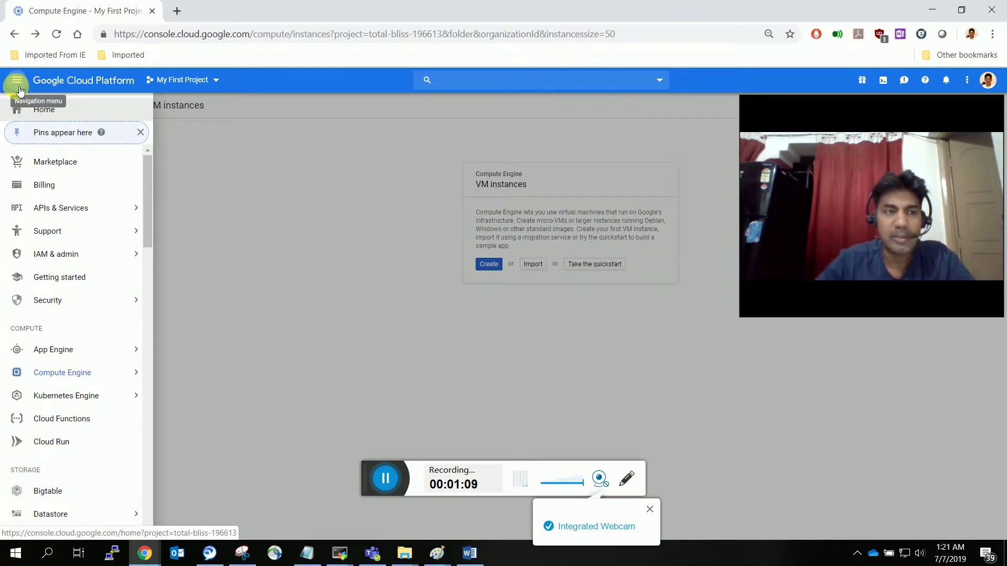
left_click_drag(151, 171, 151, 219)
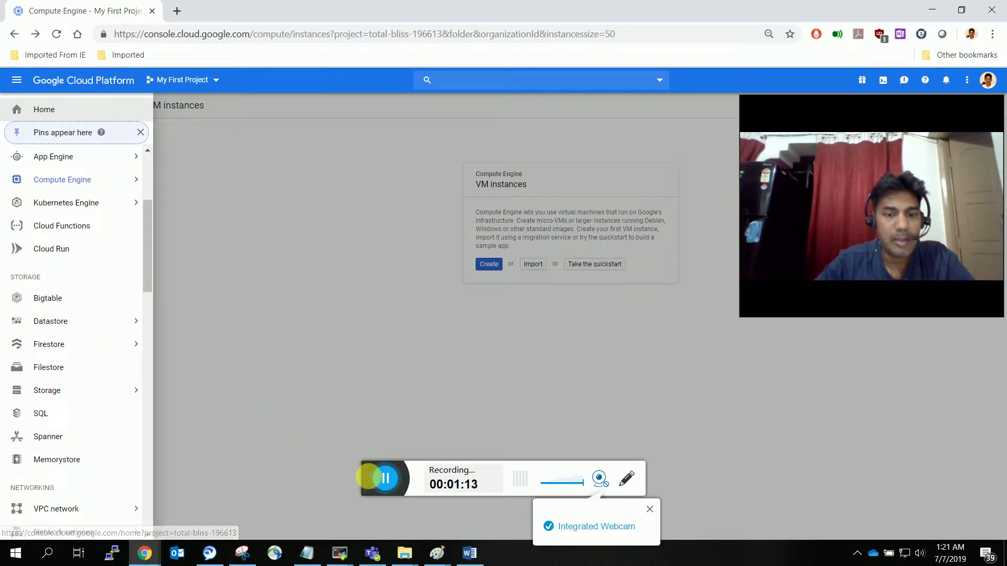
left_click_drag(355, 468, 971, 519)
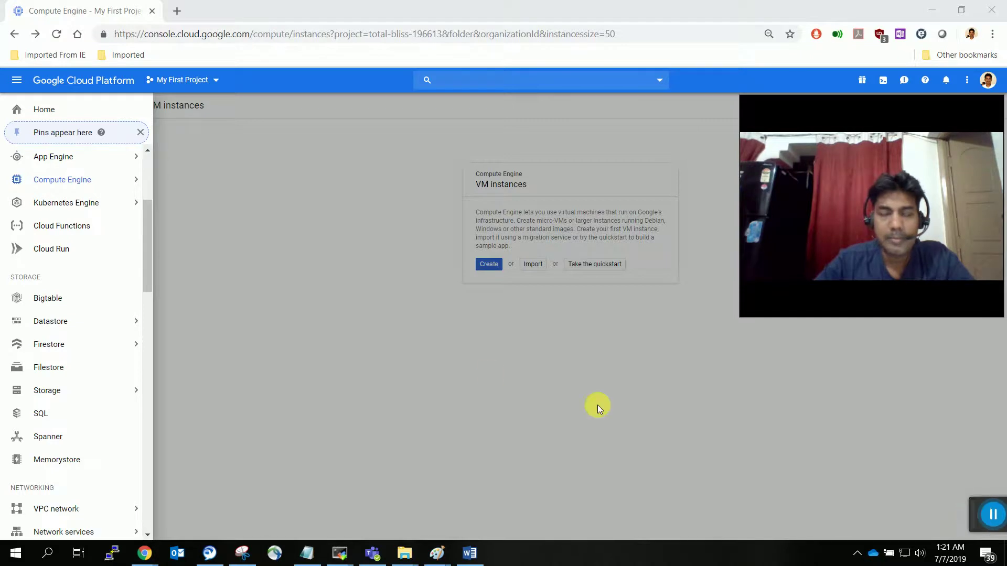
left_click(20, 78)
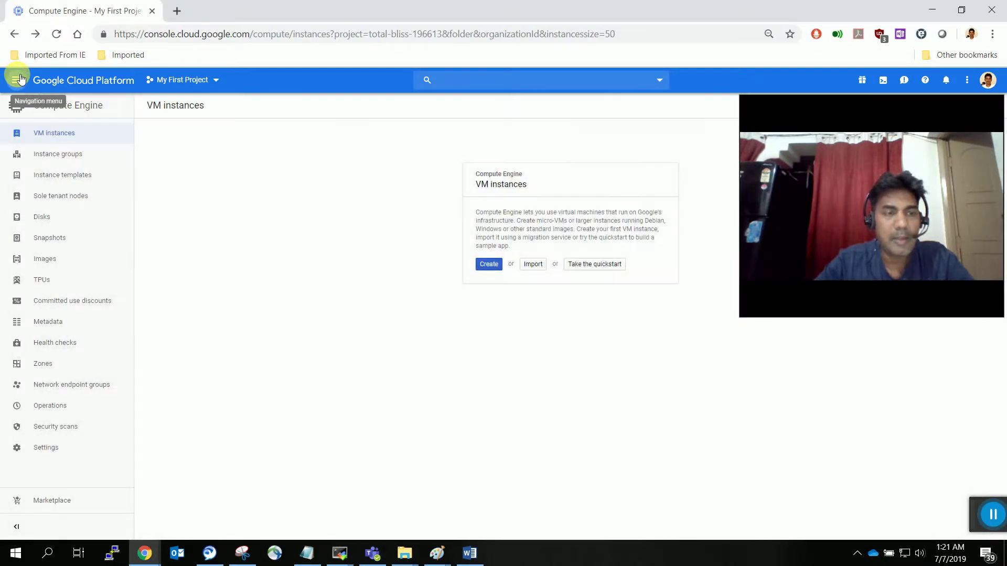
left_click(20, 78)
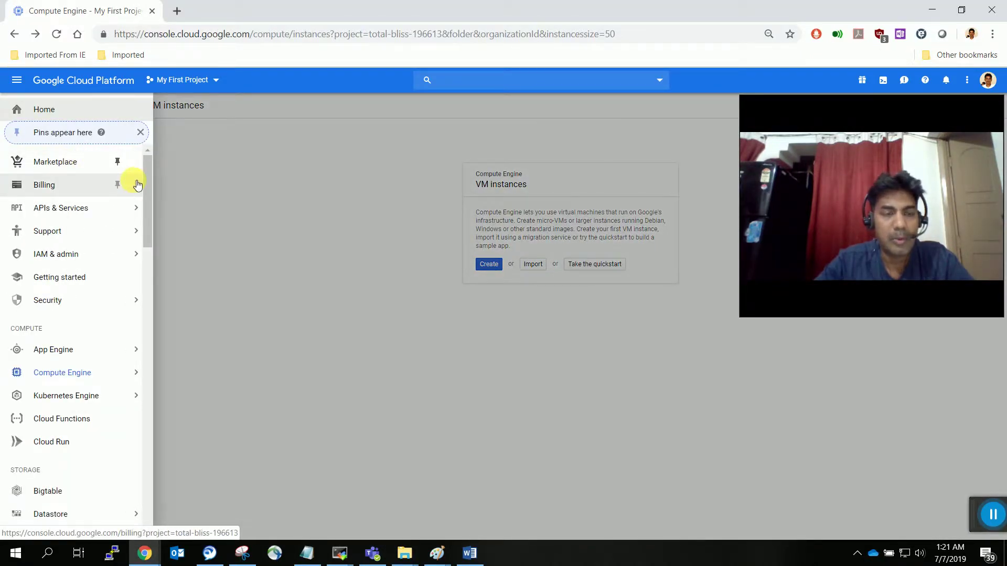
left_click_drag(147, 177, 153, 276)
mouse_move(105, 268)
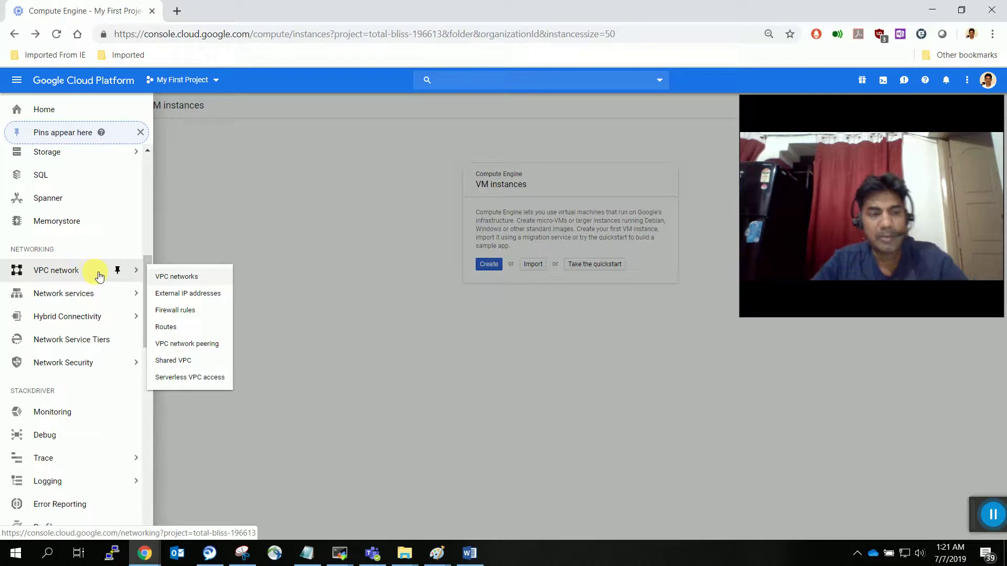
left_click(169, 278)
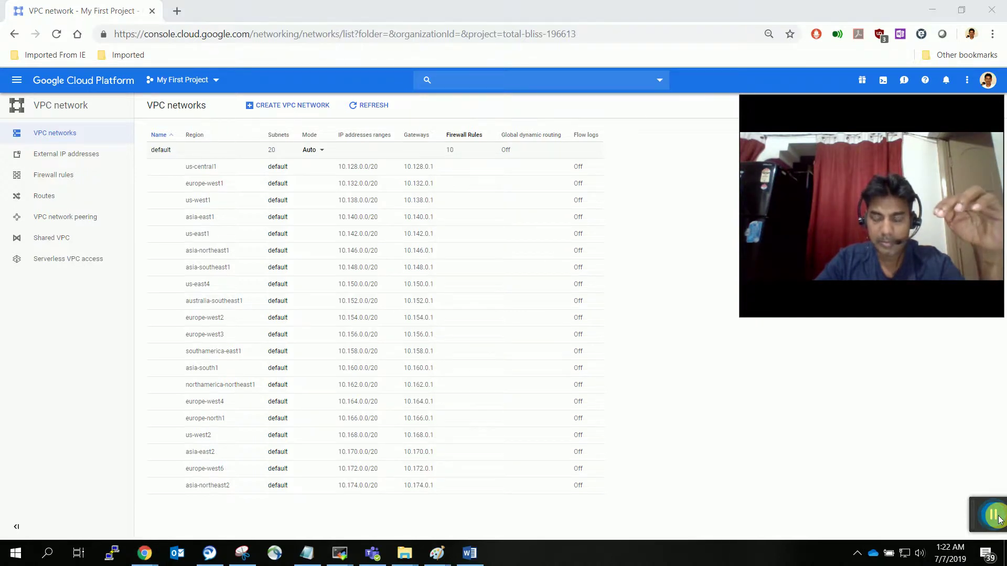
mouse_move(999, 519)
left_mouse_down()
mouse_move(375, 483)
mouse_move(998, 499)
left_mouse_up()
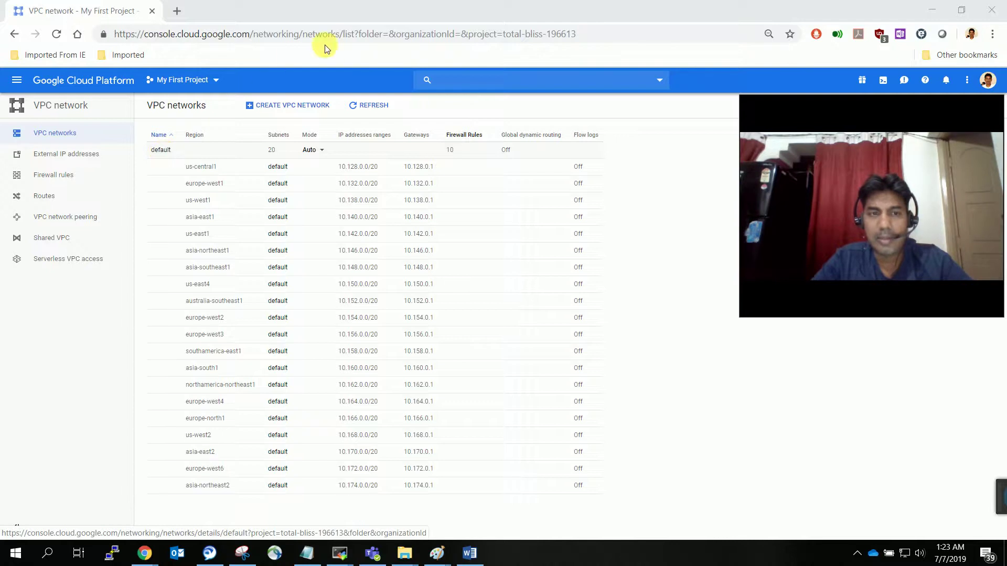
- Start creating a new VPC network and name it vpc-test
left_click(296, 105)
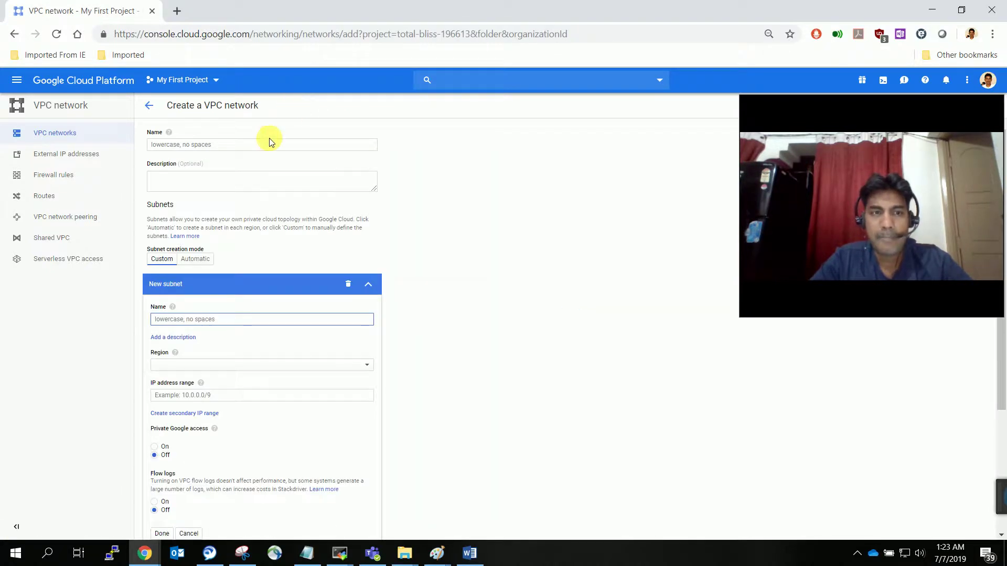
left_click(223, 147)
type("vpc")
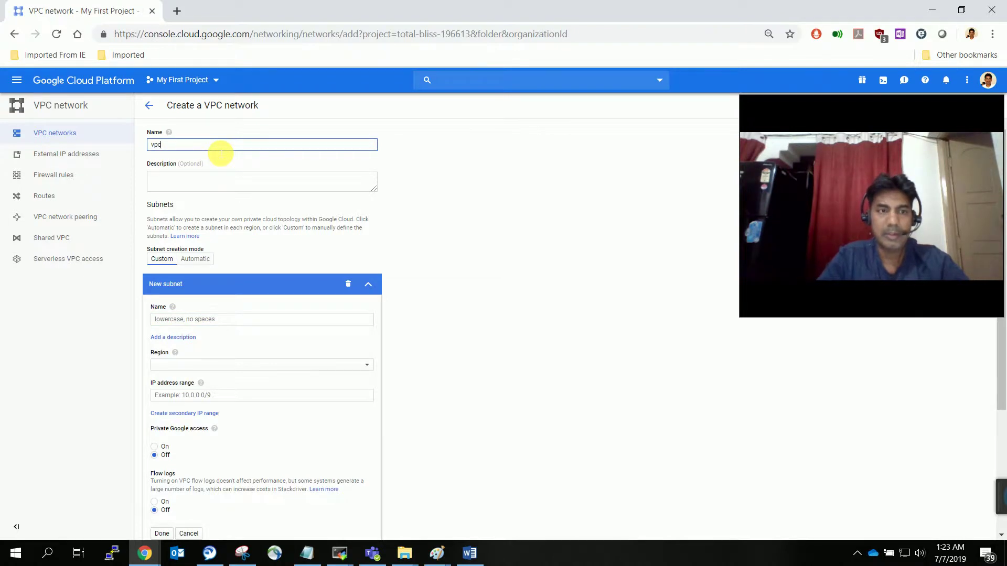
type("-1")
type("es")
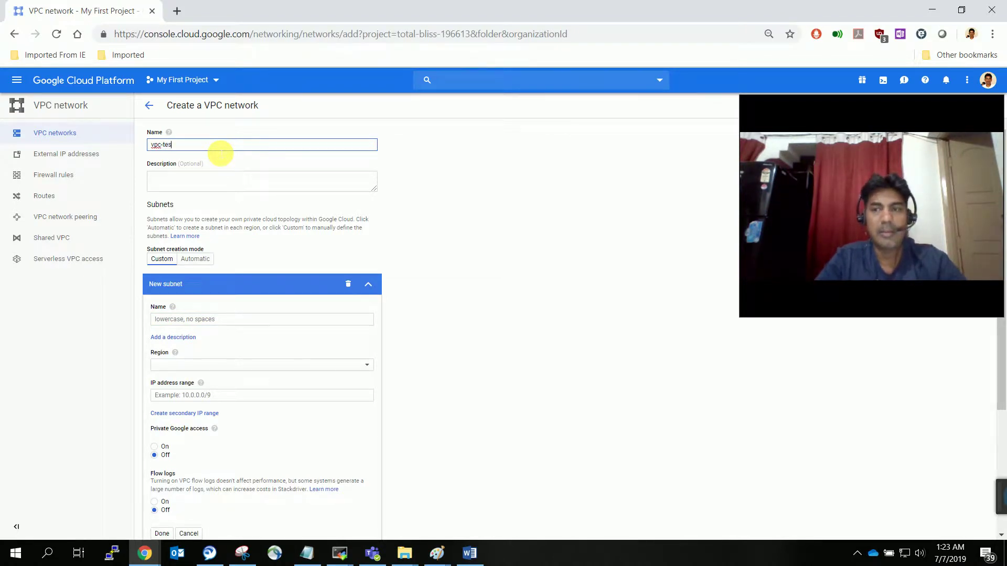
type("t")
- Copy the network name vpc-test into the network's description
left_click_drag(186, 145, 152, 145)
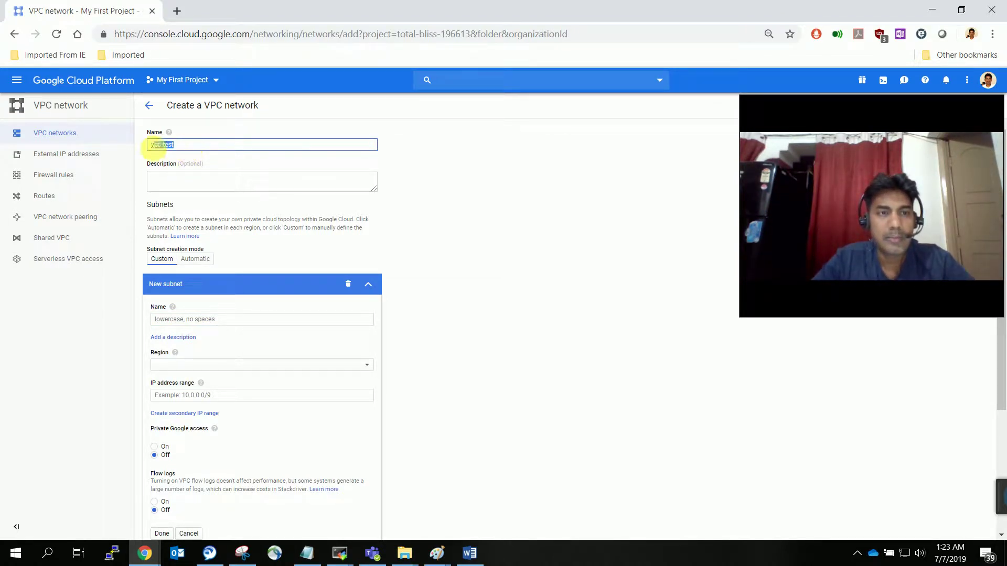
key("ctrl+c")
left_click(175, 180)
key("ctrl+v")
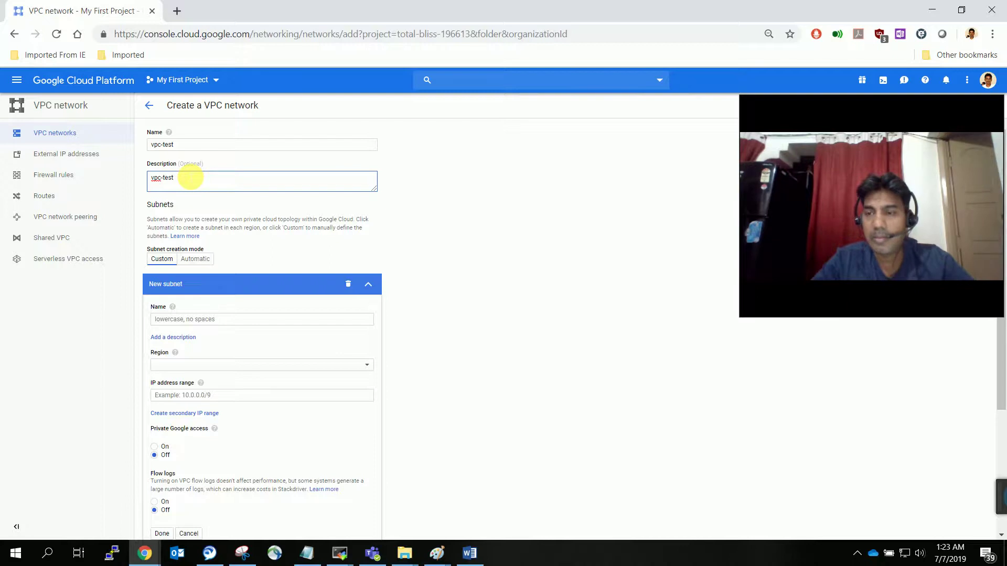
- Examine the IP address ranges that Automatic subnet creation mode assigns to each region, and return to Custom mode
left_click(199, 260)
left_click(168, 259)
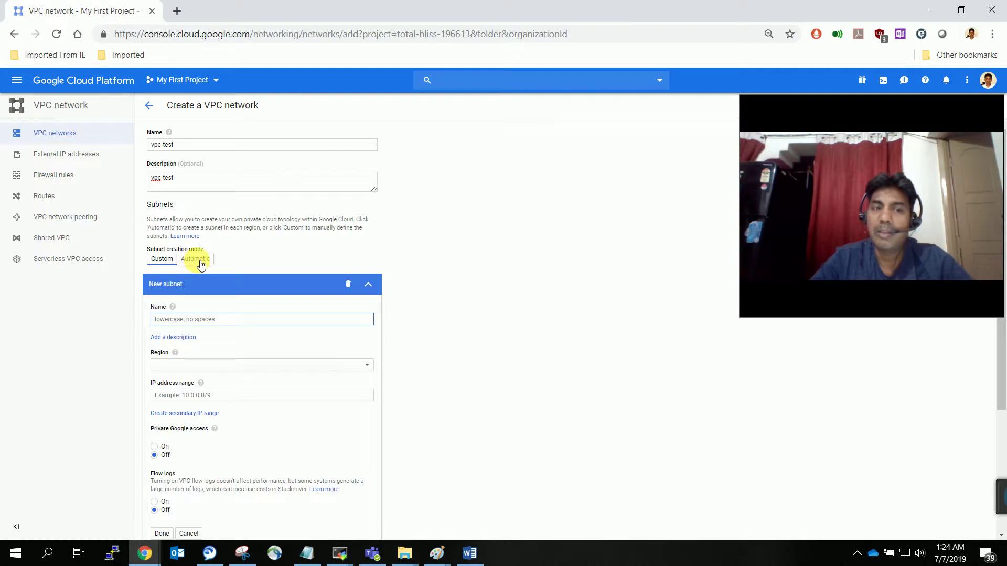
left_click(201, 265)
left_click(160, 262)
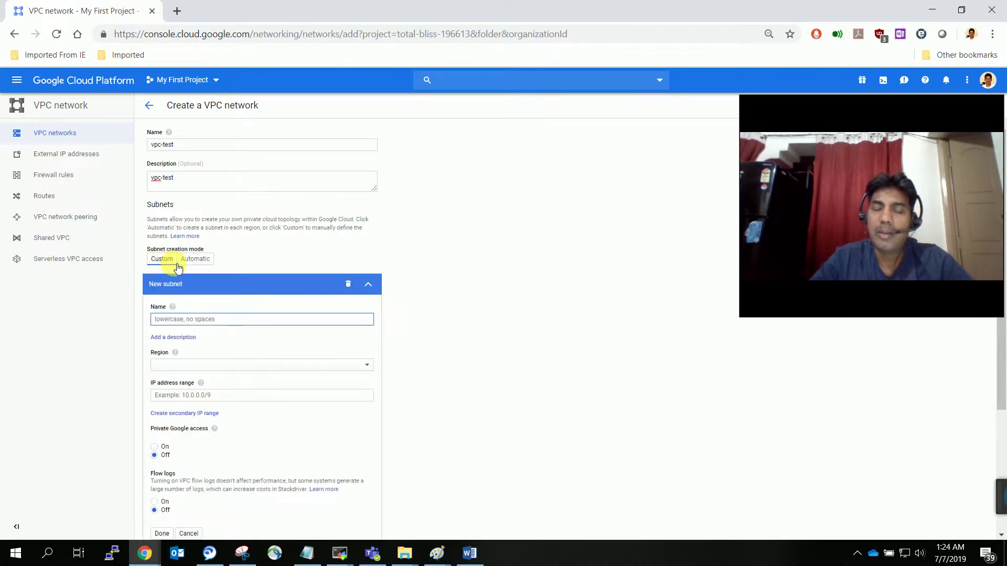
left_click(193, 265)
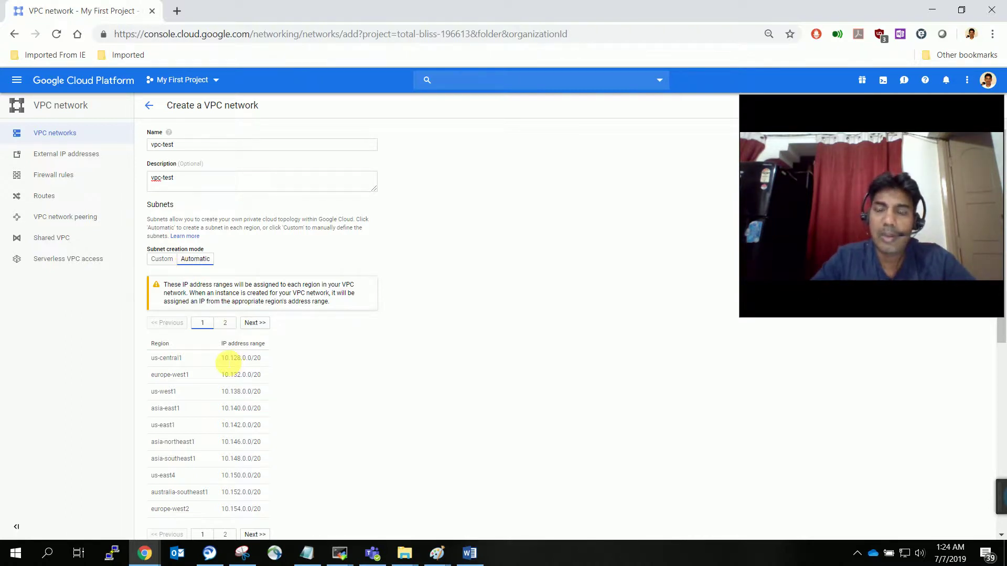
left_click_drag(219, 357, 252, 392)
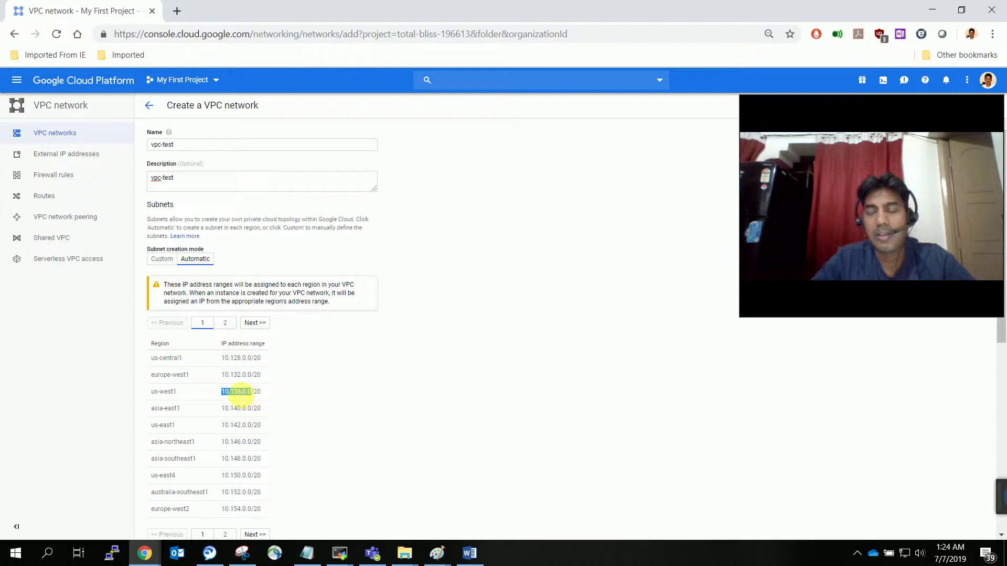
left_click_drag(221, 426, 260, 411)
left_click(234, 409)
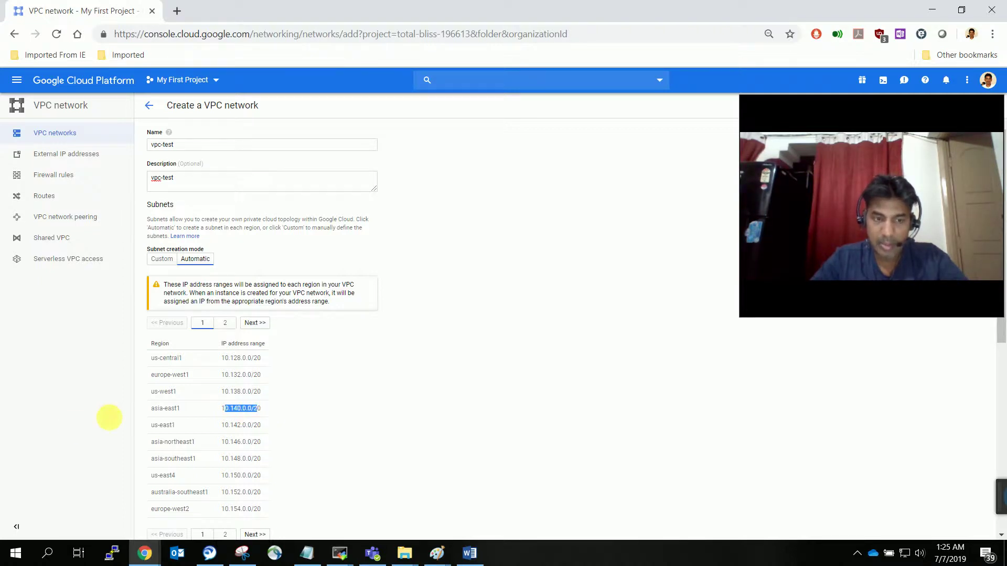
left_click(167, 262)
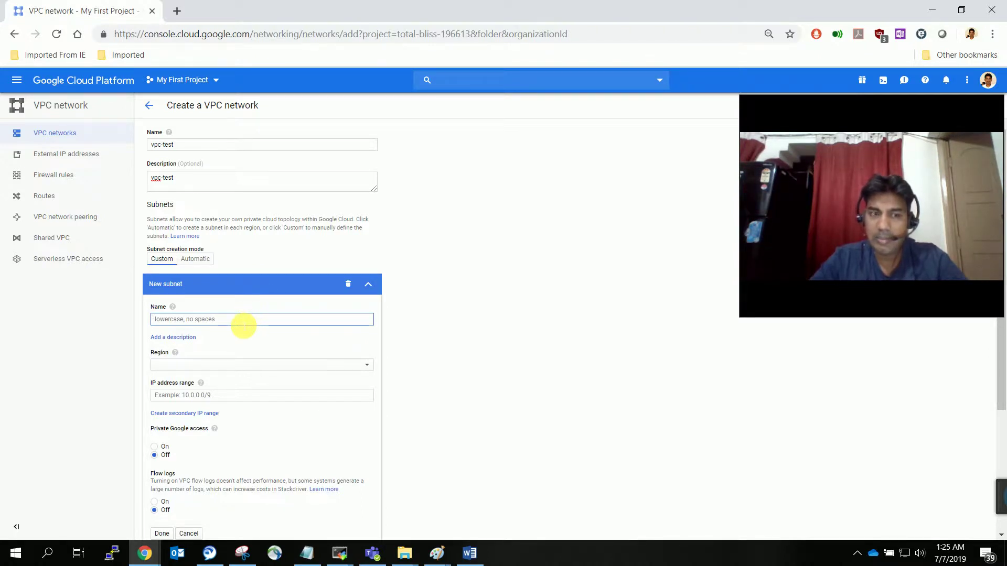
- Name the new subnet subnet-test and choose asia-east2 as its region
type("su")
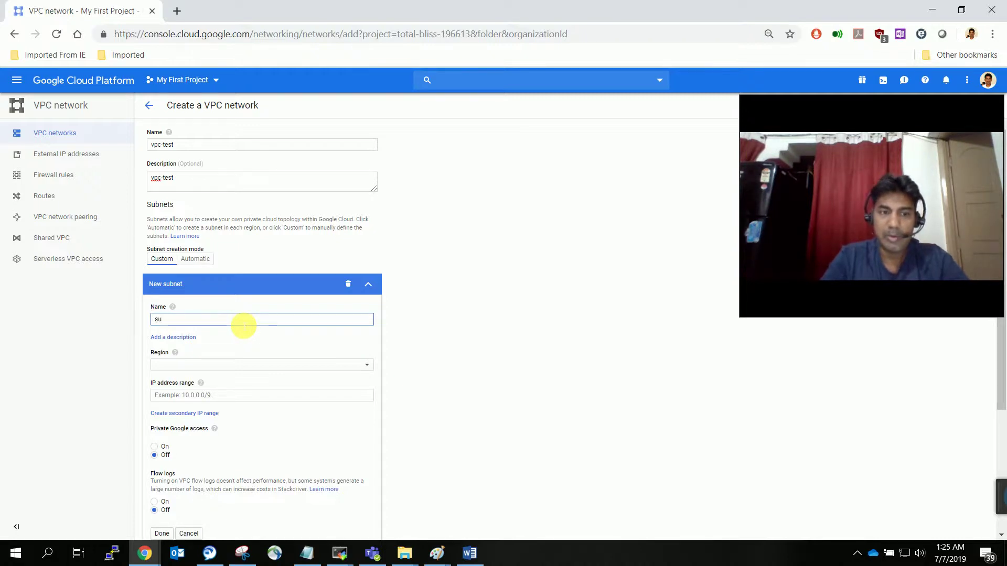
type("bnet")
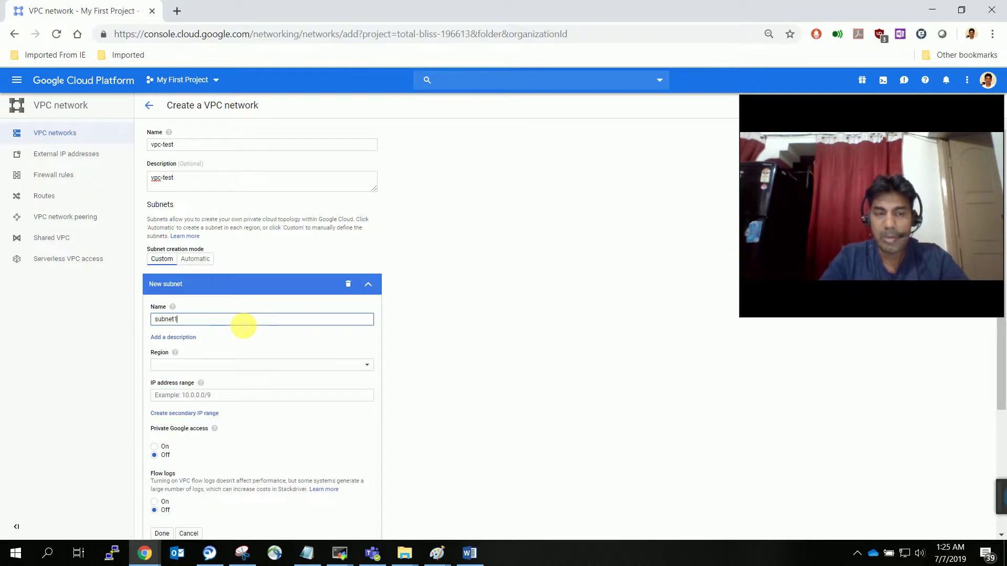
type("-test")
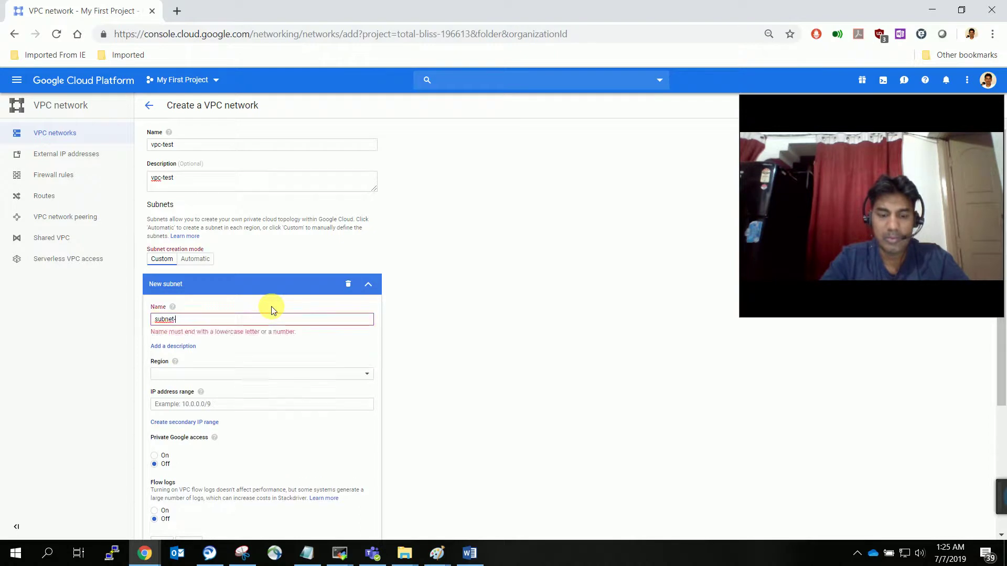
left_click(237, 364)
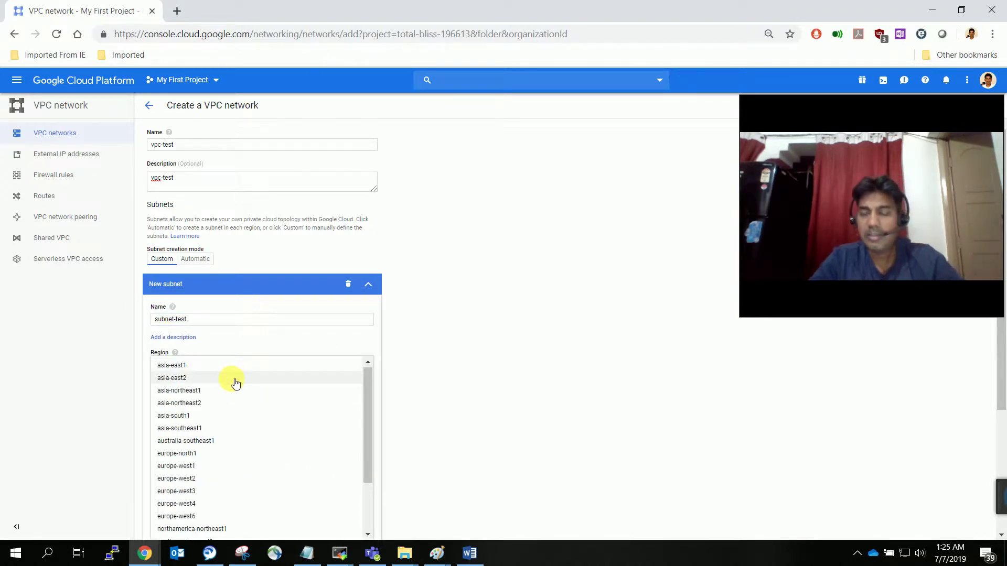
left_click(205, 379)
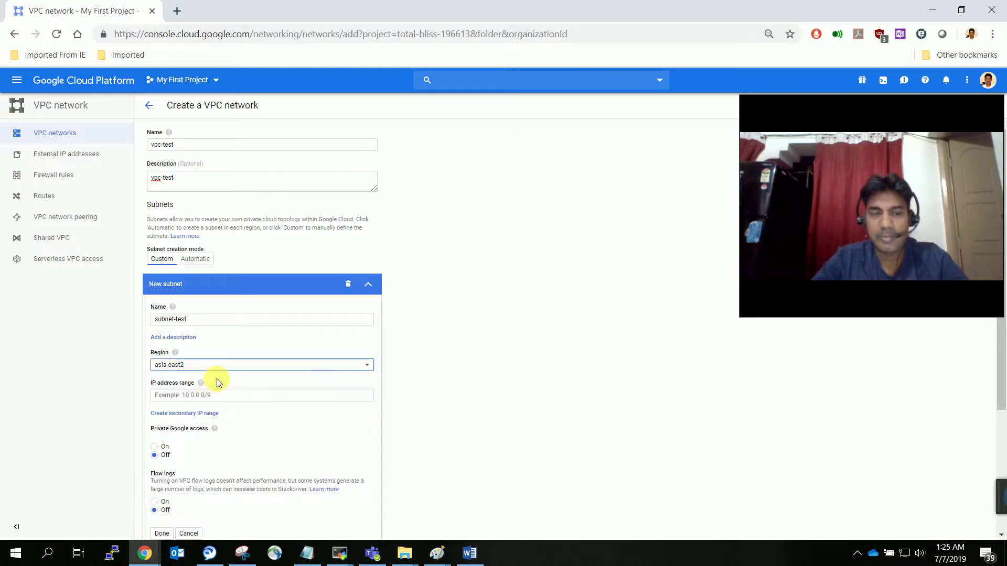
- Set the subnet's IP address range to 10.10.5.0/24
left_click(230, 395)
type("10")
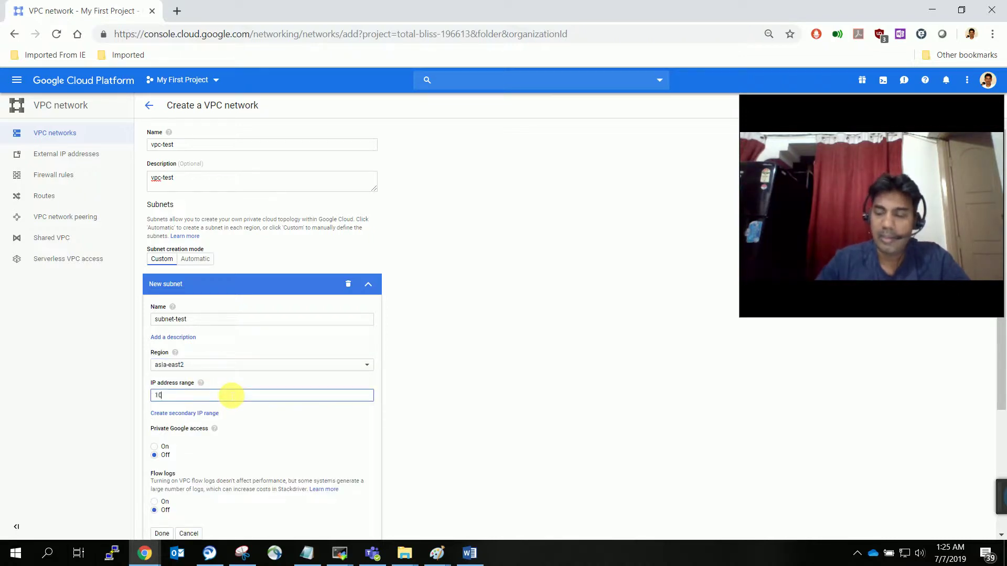
type(".10.5")
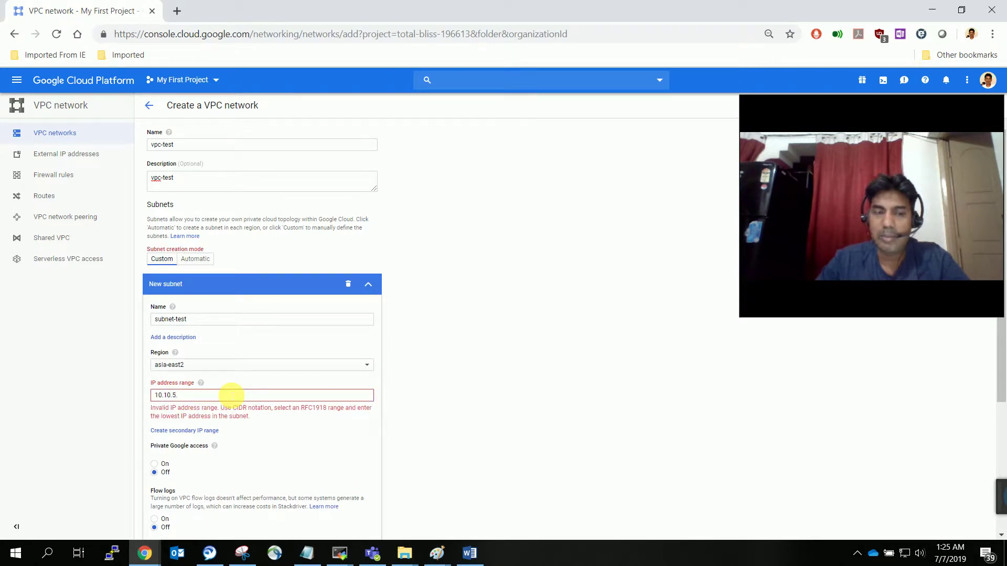
type(".0/24")
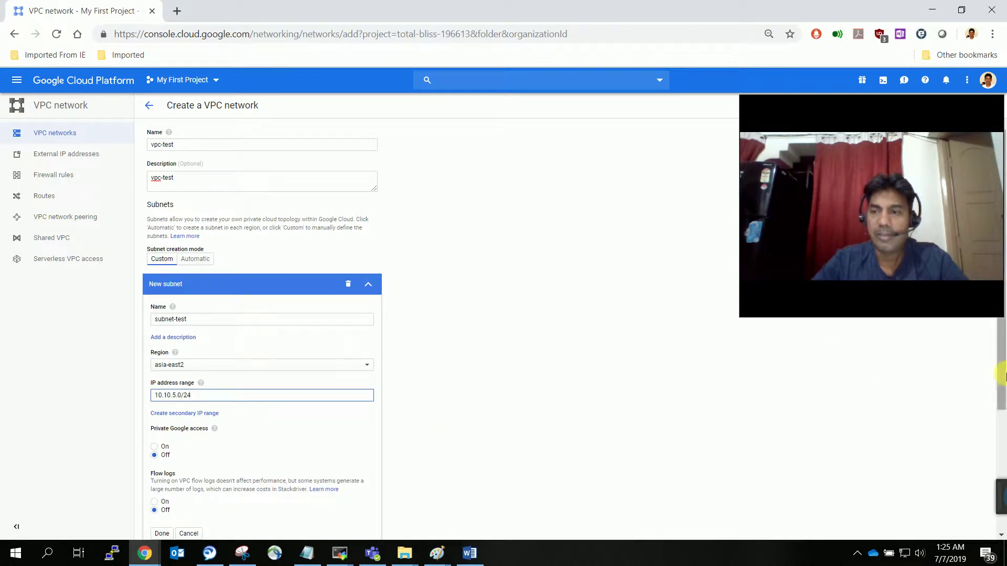
- Turn on Private Google access for the subnet and finish its definition
left_click_drag(1000, 371, 1002, 452)
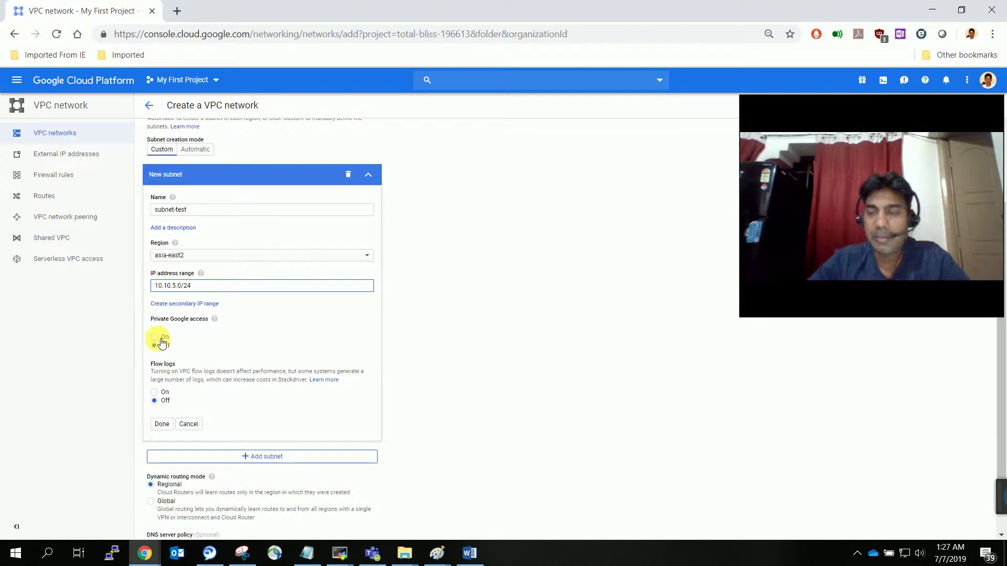
left_click(162, 340)
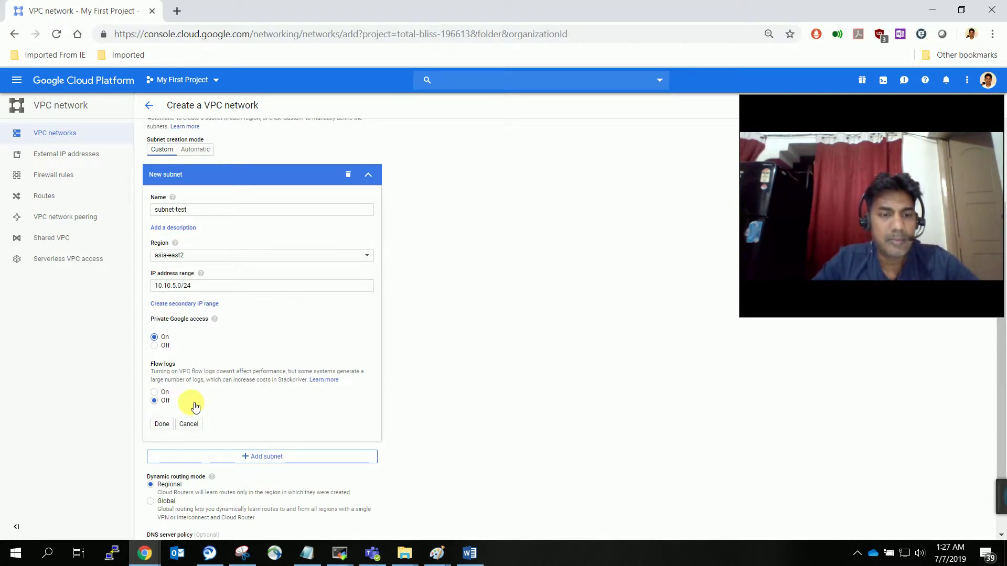
left_click(161, 425)
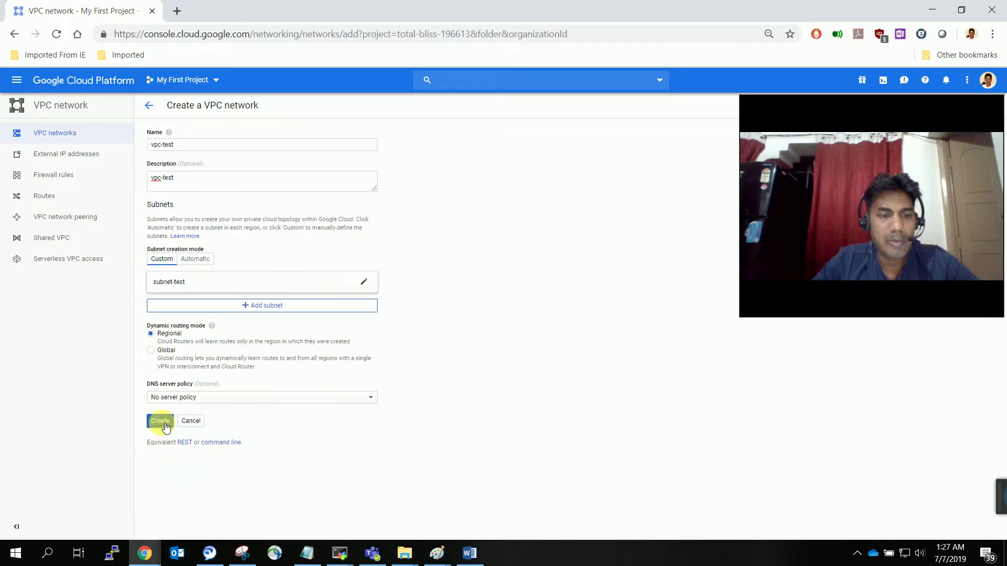
- Review the region and IP range settings of subnet-test, and collapse its details again
left_click(218, 284)
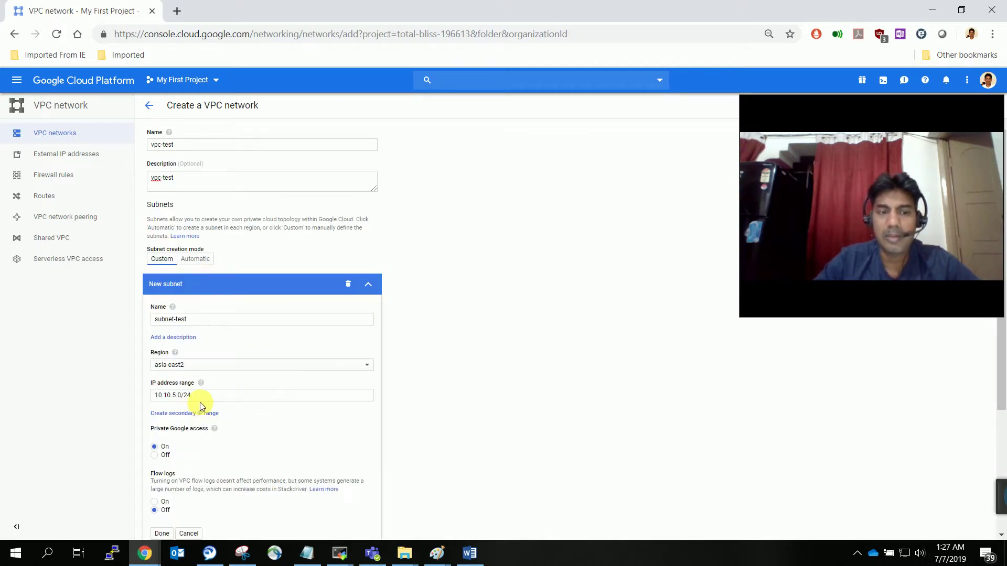
left_click(221, 281)
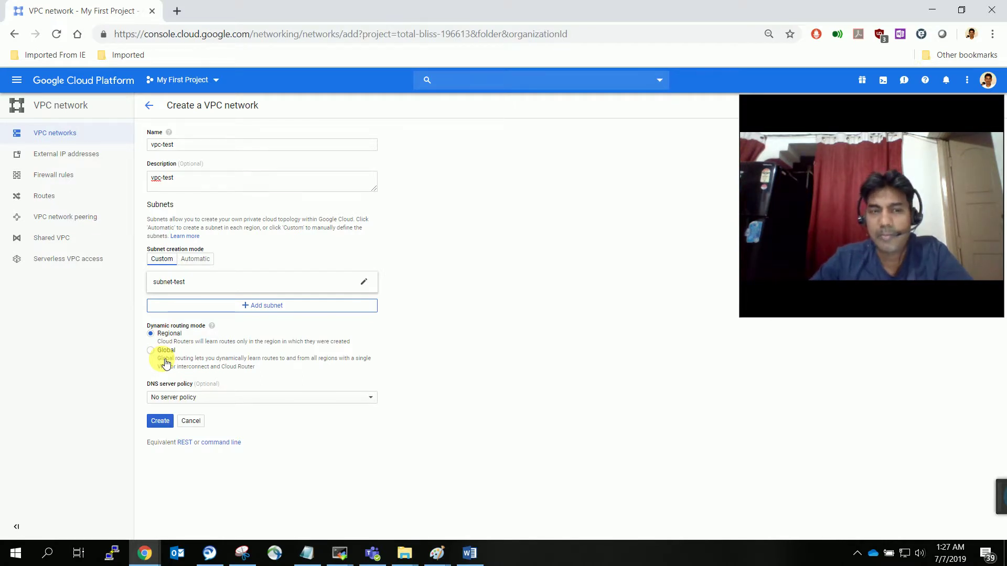
left_click(181, 283)
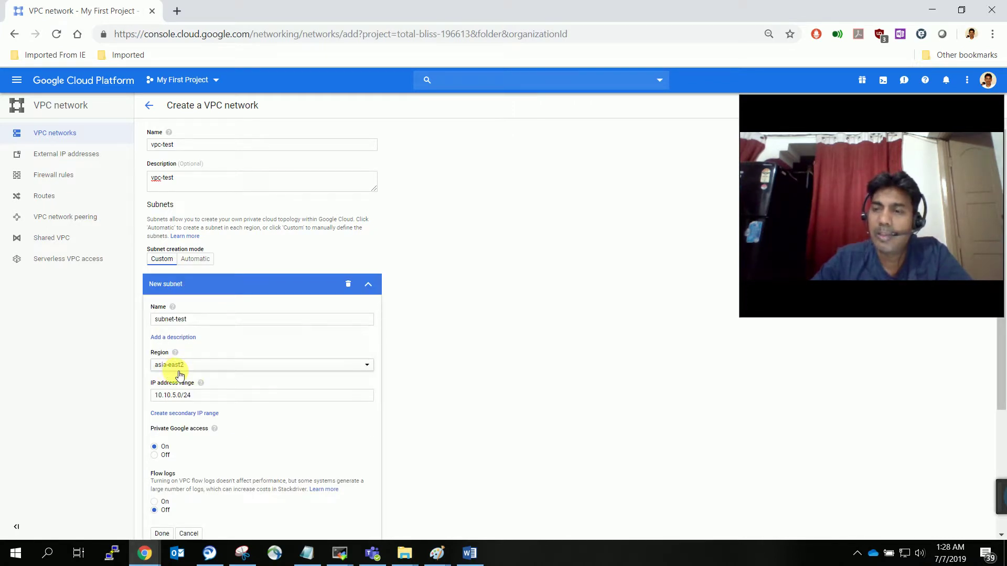
left_click(180, 281)
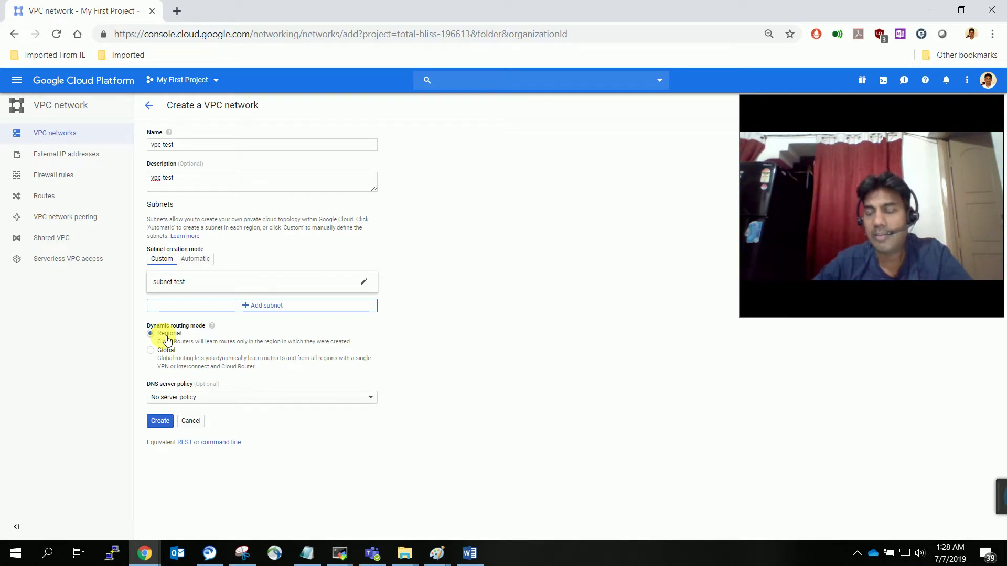
- Create the vpc-test network and check subnet-test's IP address range in the VPC networks list
left_click(162, 423)
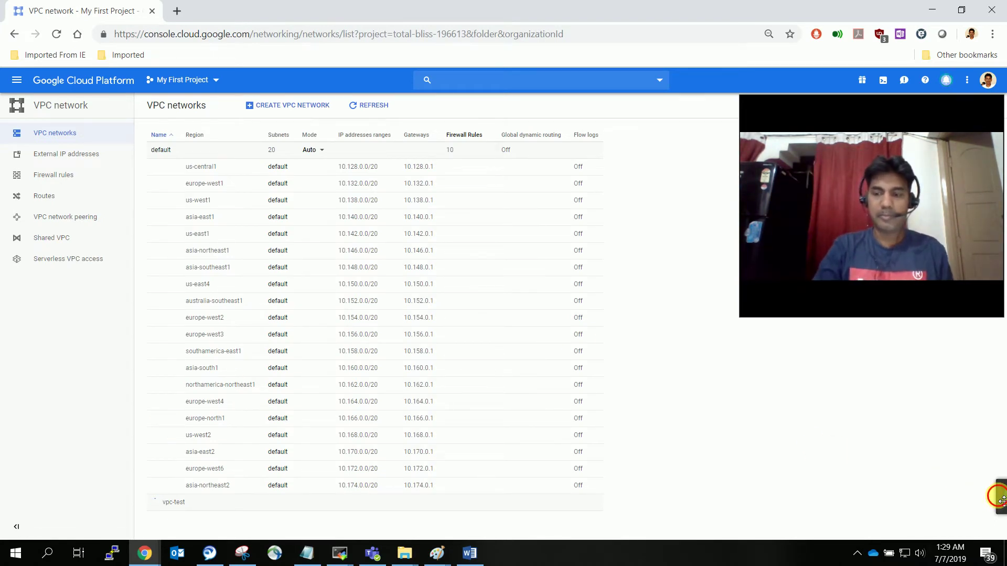
left_click_drag(1001, 501, 919, 505)
left_click(926, 502)
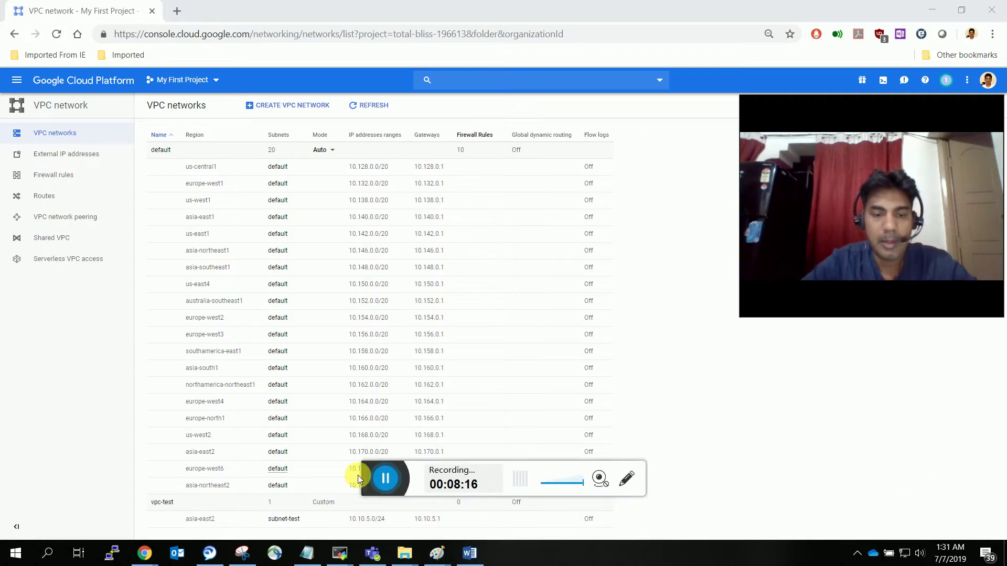
left_click_drag(371, 483, 1001, 511)
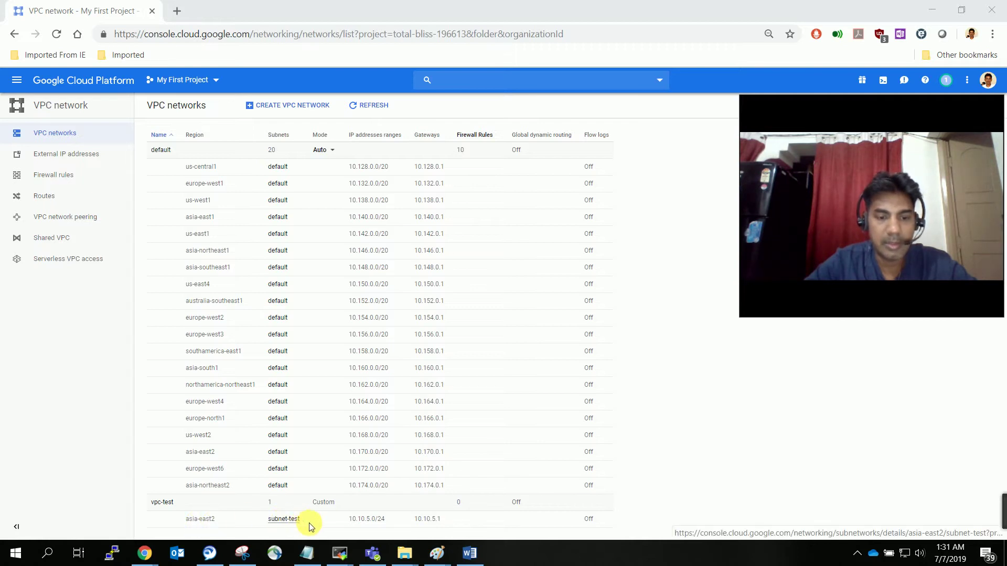
left_click_drag(349, 519, 389, 520)
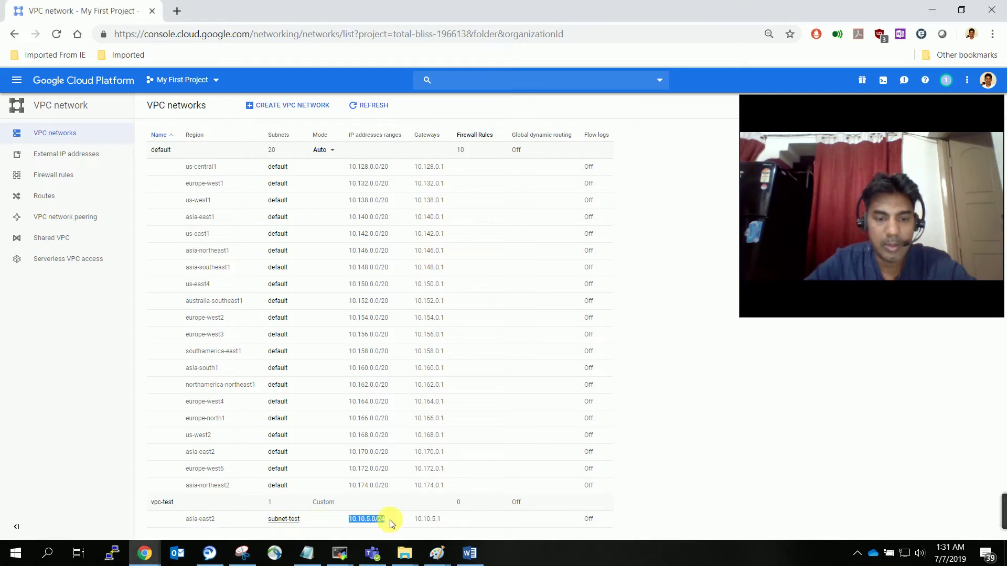
left_click(684, 452)
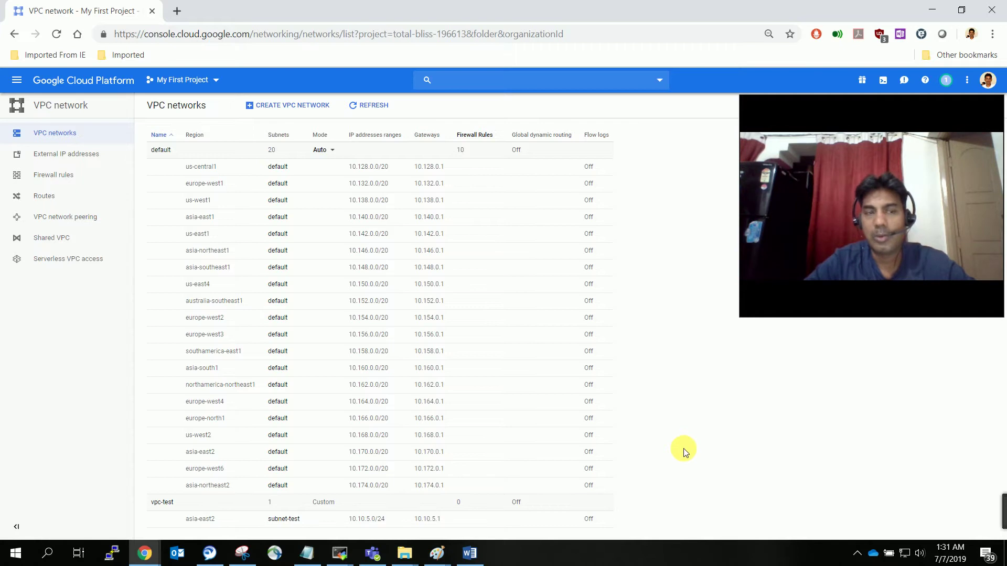
- Go to the Cloud Routers section of Hybrid Connectivity and start creating a router
left_click(20, 79)
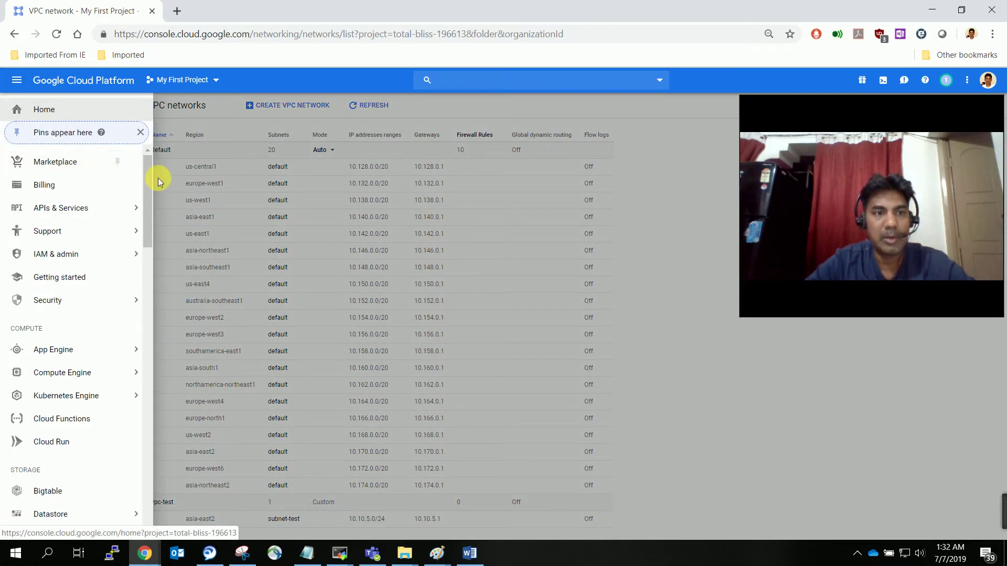
left_click_drag(148, 178, 131, 281)
mouse_move(104, 333)
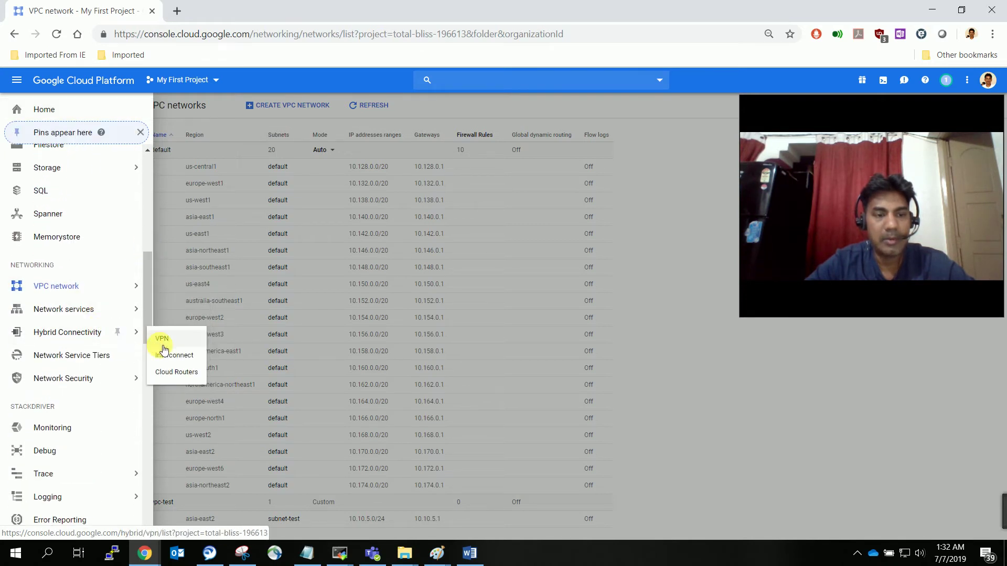
left_click(174, 373)
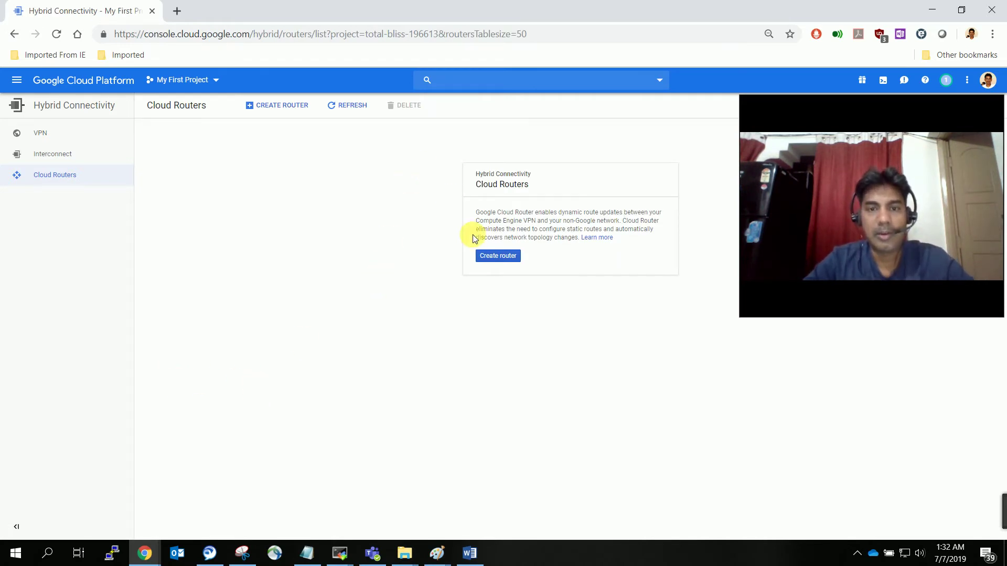
left_click(495, 259)
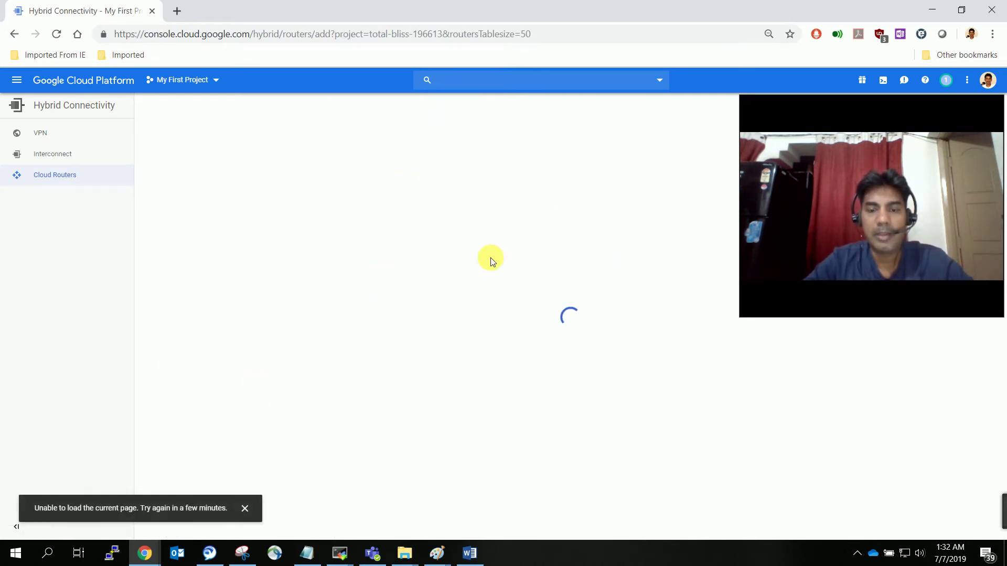
- Name the new cloud router cr1 and enter "cloud router" as its description
left_click(274, 165)
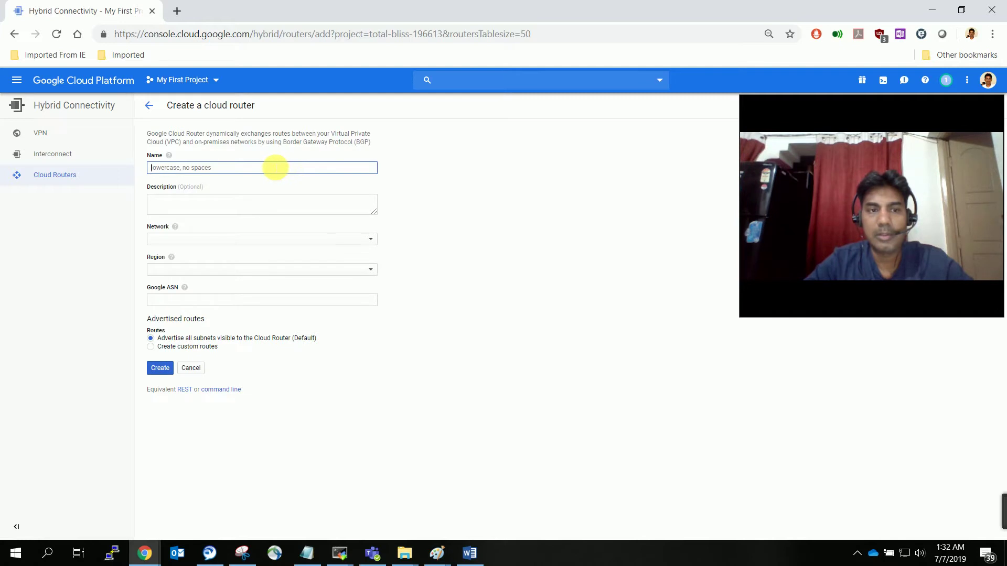
type("clr1")
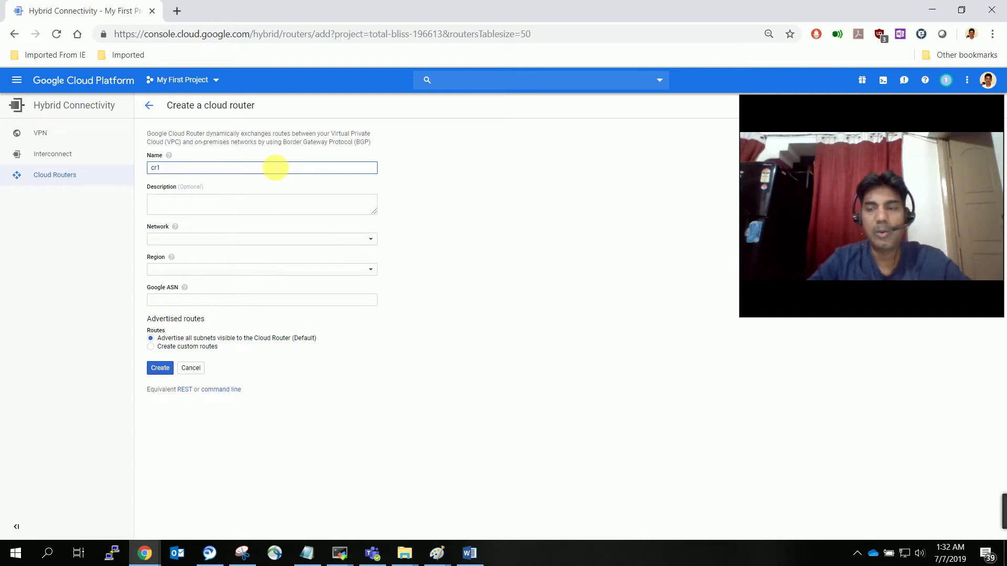
left_click(240, 202)
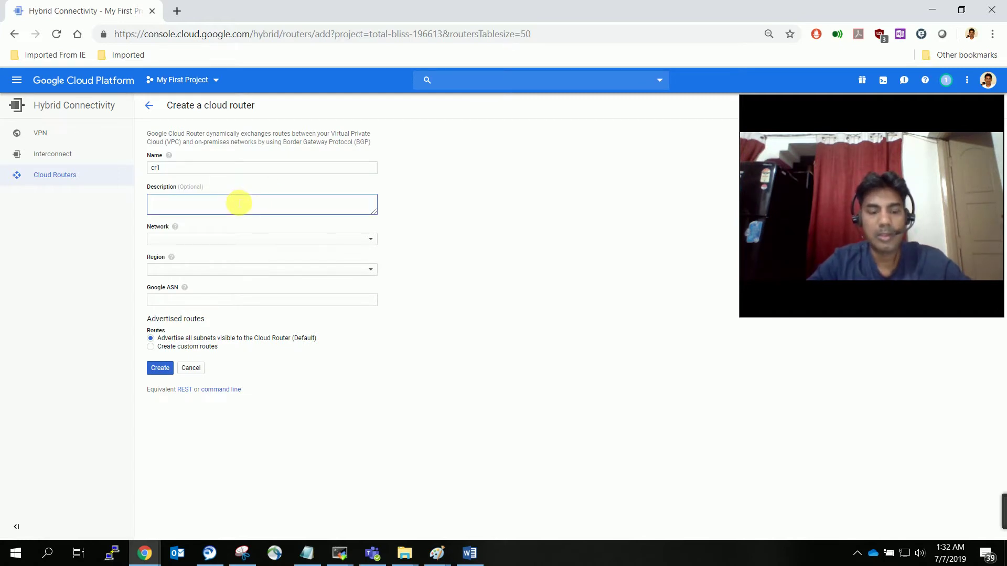
type("cloud router")
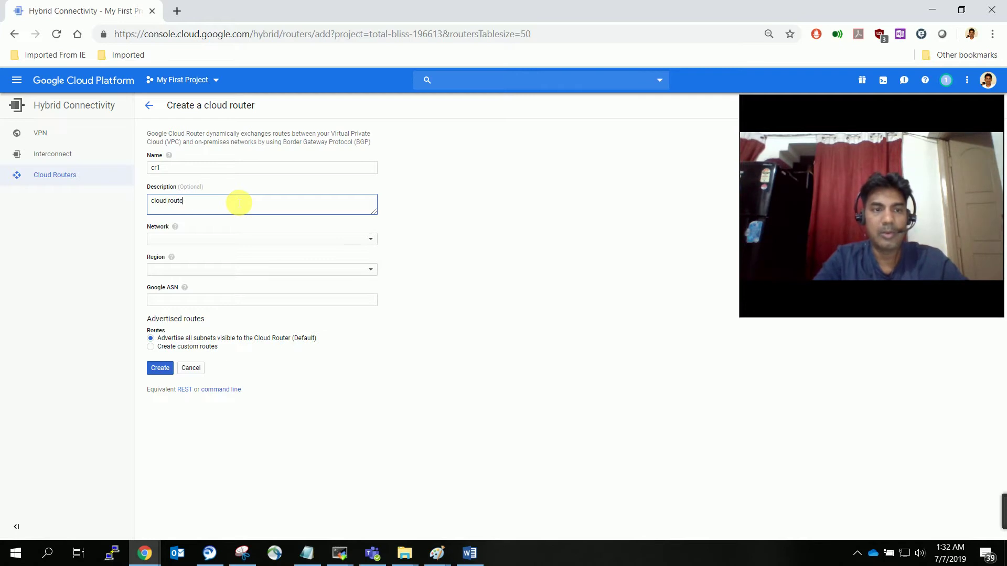
- Assign the router to the vpc-test network in region asia-east2 and make its Google ASN ready for entry
left_click(231, 241)
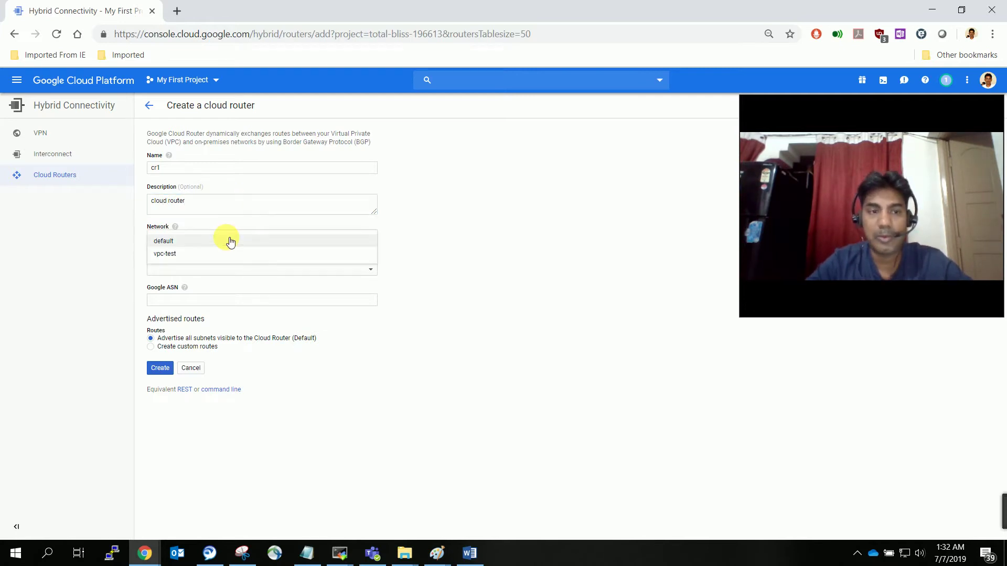
left_click(185, 254)
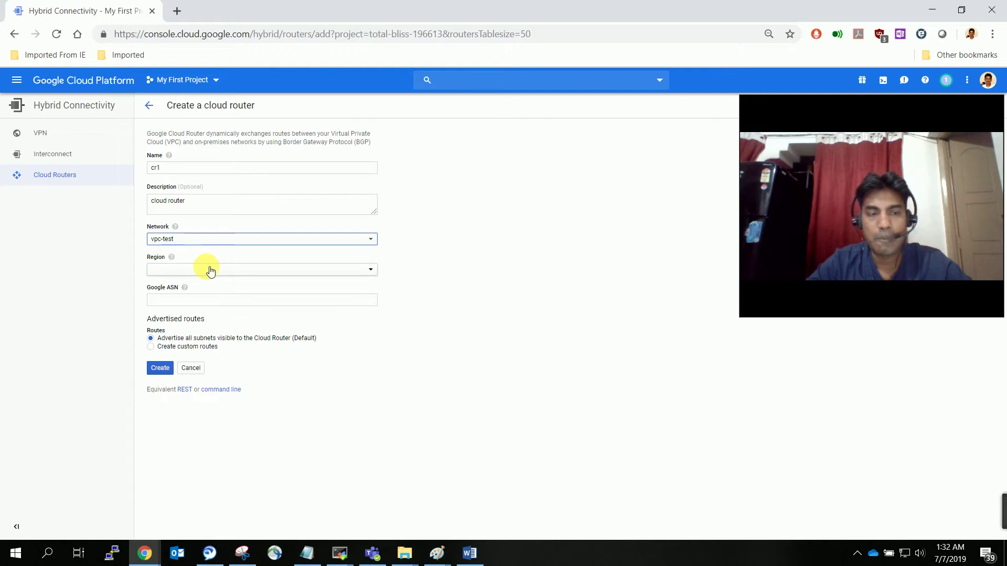
left_click(209, 270)
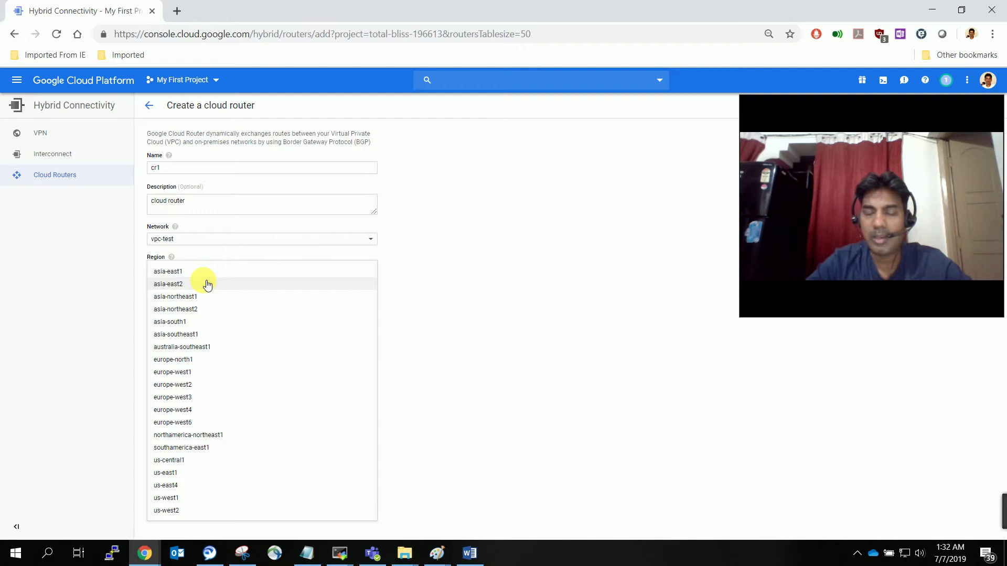
left_click(208, 285)
left_click(205, 301)
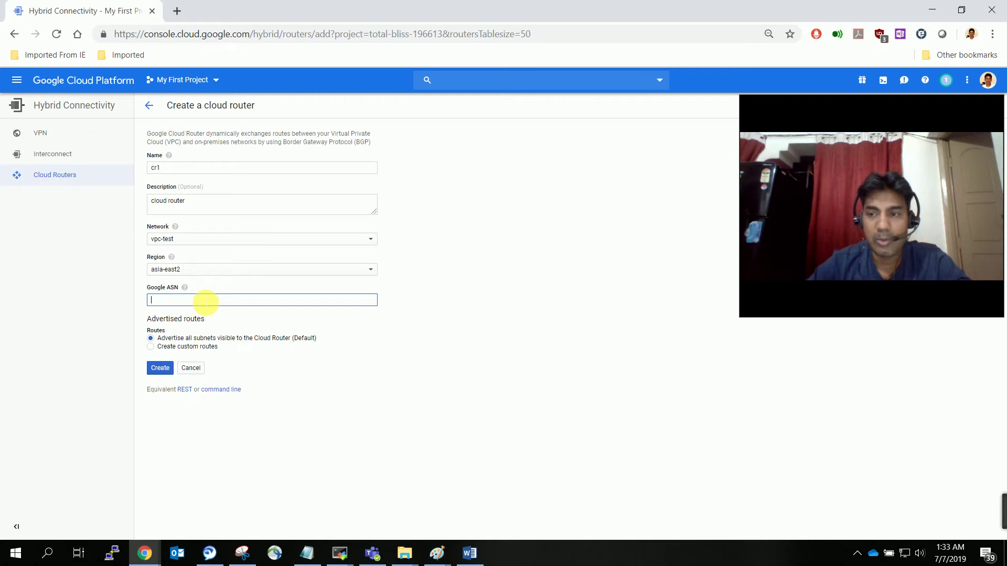
type("125336559")
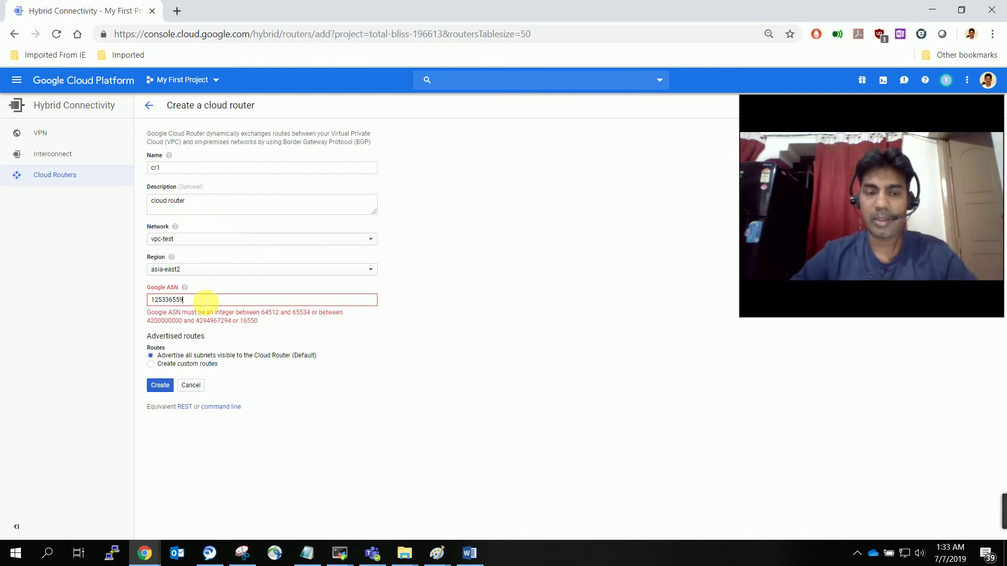
key("BackSpace")
key("BackSpace")
key("BackSpace")
key("BackSpace")
key("BackSpace")
key("BackSpace")
key("BackSpace")
key("BackSpace")
key("BackSpace")
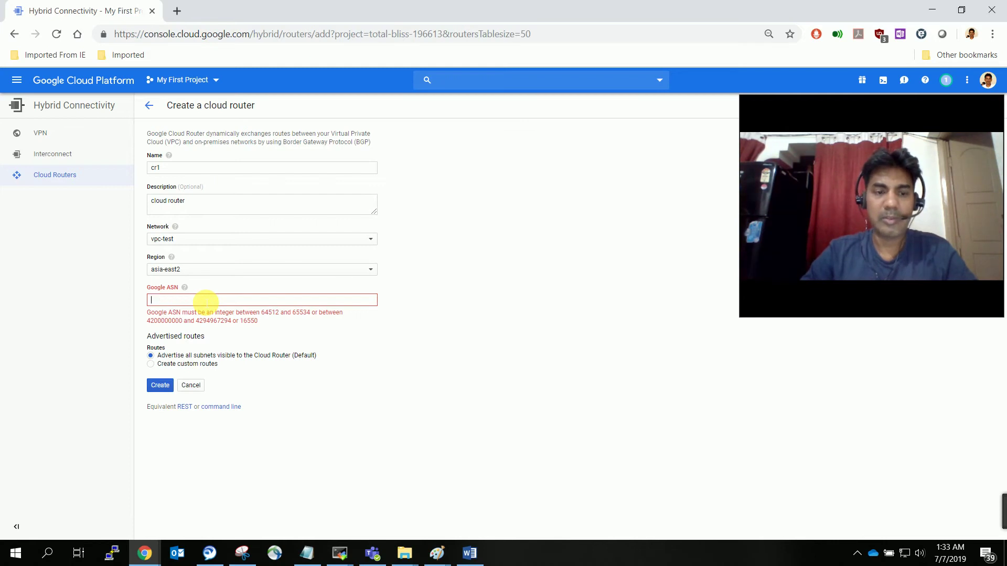
- Set the router's Google ASN to 64512 and create the router
type("64512")
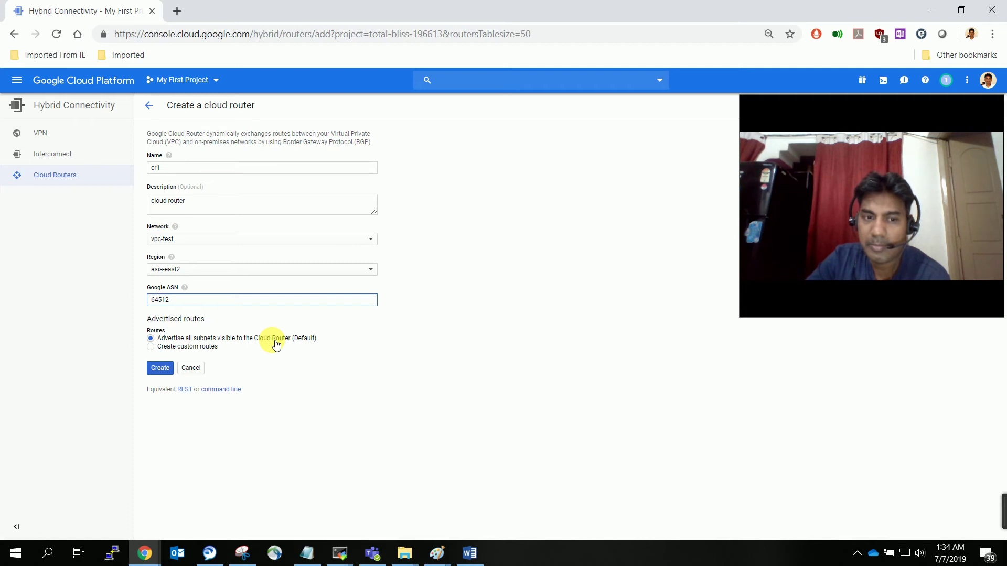
left_click(172, 371)
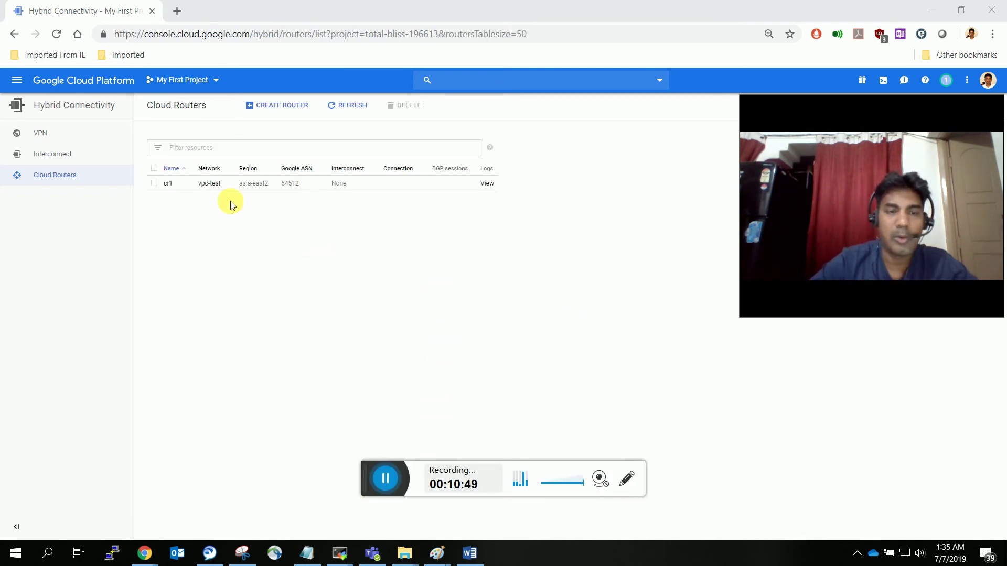
- Look at the logs of router cr1 and the vpc-test network's details, and return to the router list
left_click(487, 184)
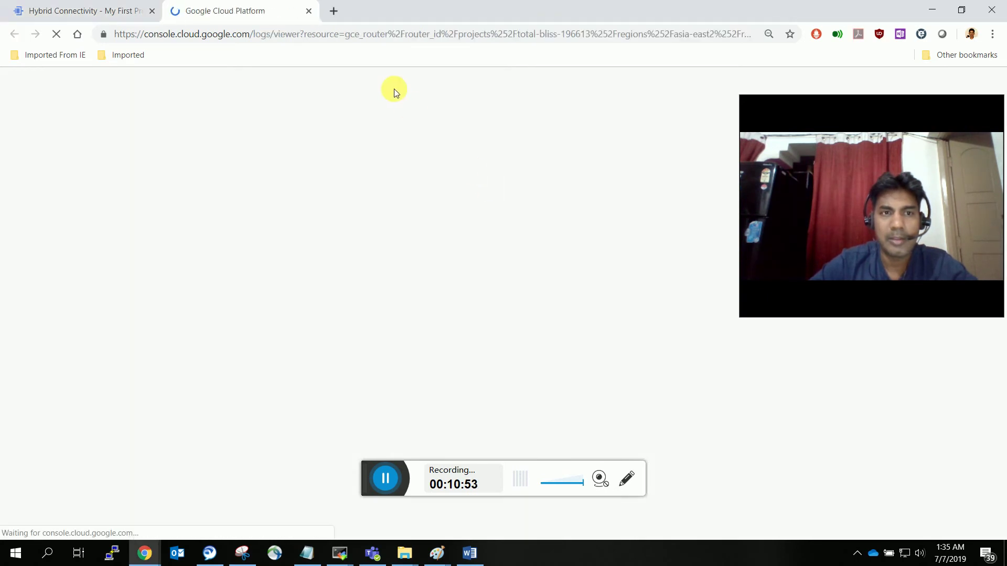
left_click(308, 11)
left_click(210, 183)
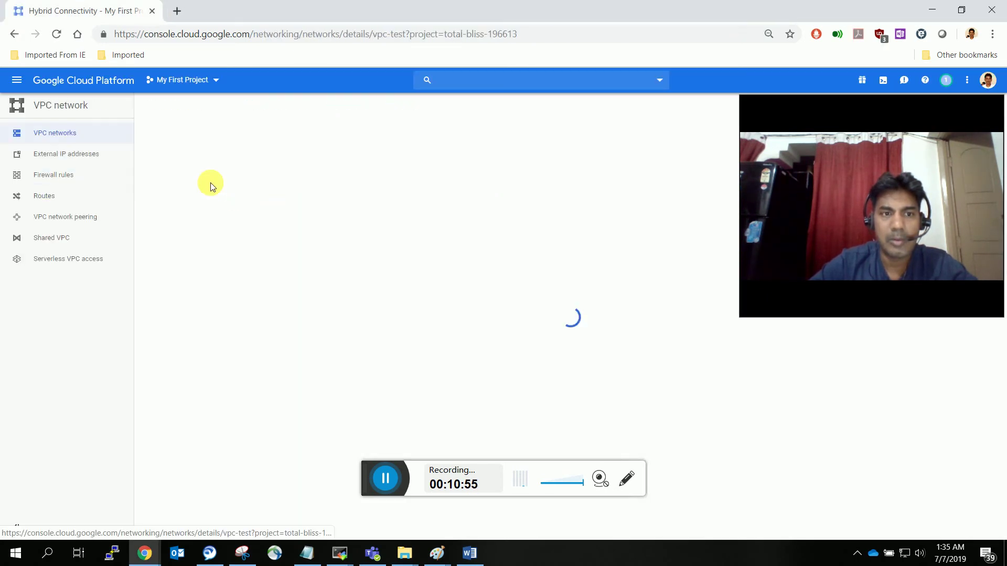
left_click(14, 34)
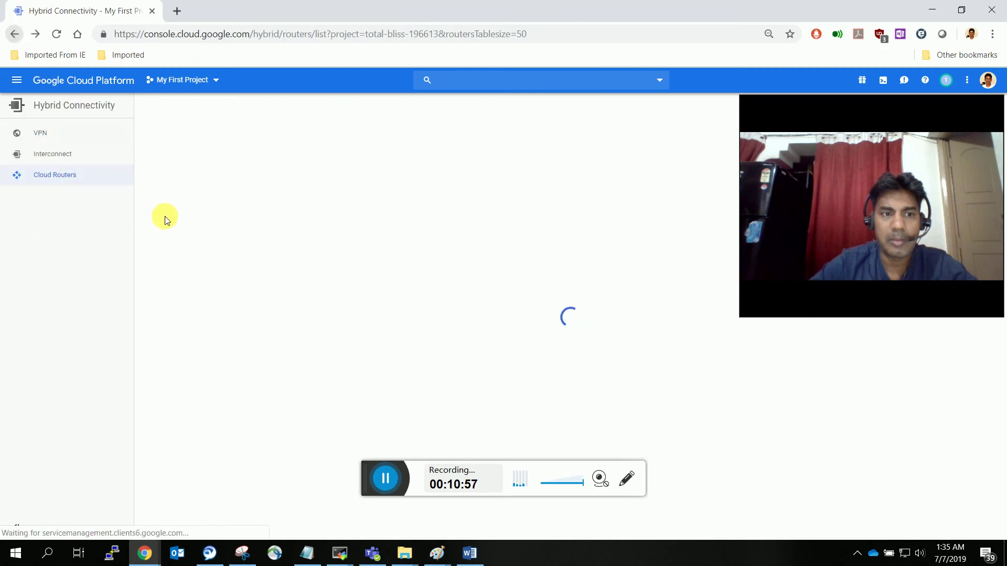
- Review the network, region and Google ASN in cr1's details, and refresh the Cloud Routers list
left_click(166, 185)
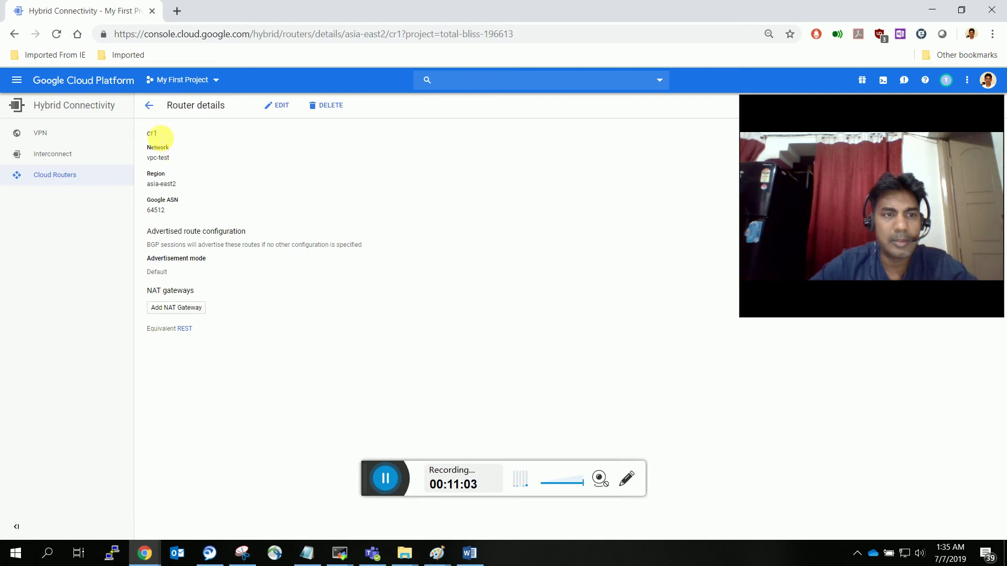
left_click_drag(169, 157, 151, 211)
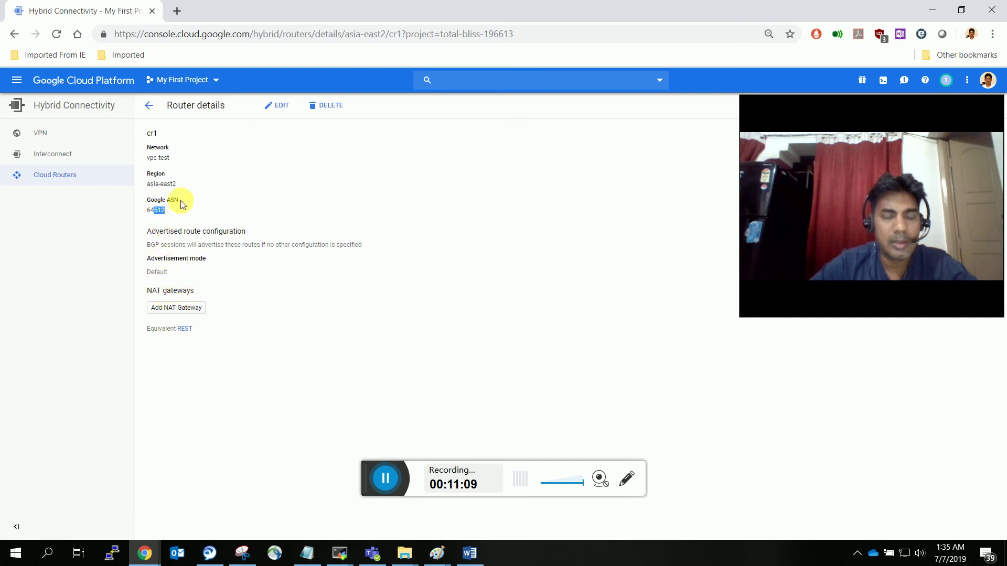
left_click(149, 105)
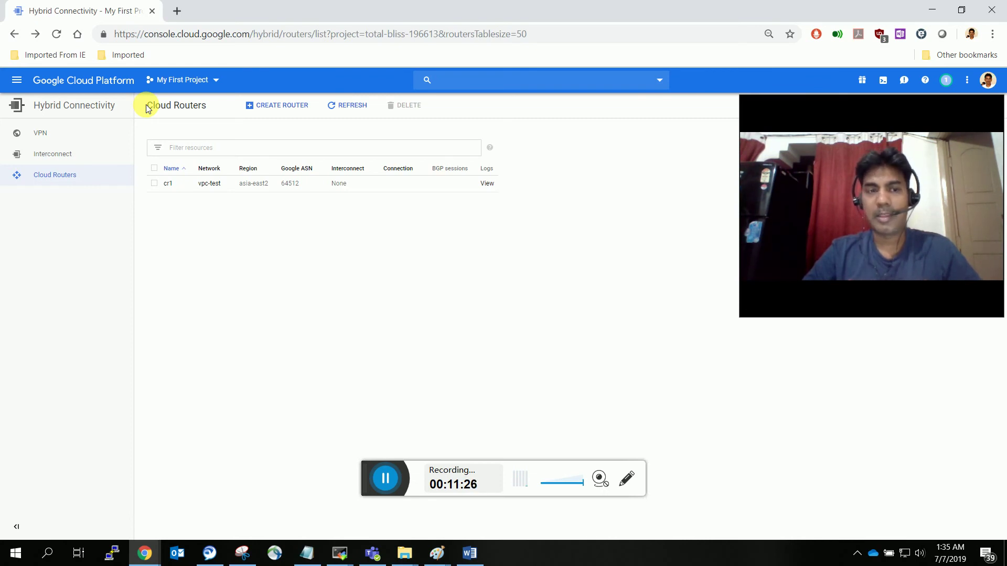
left_click(338, 108)
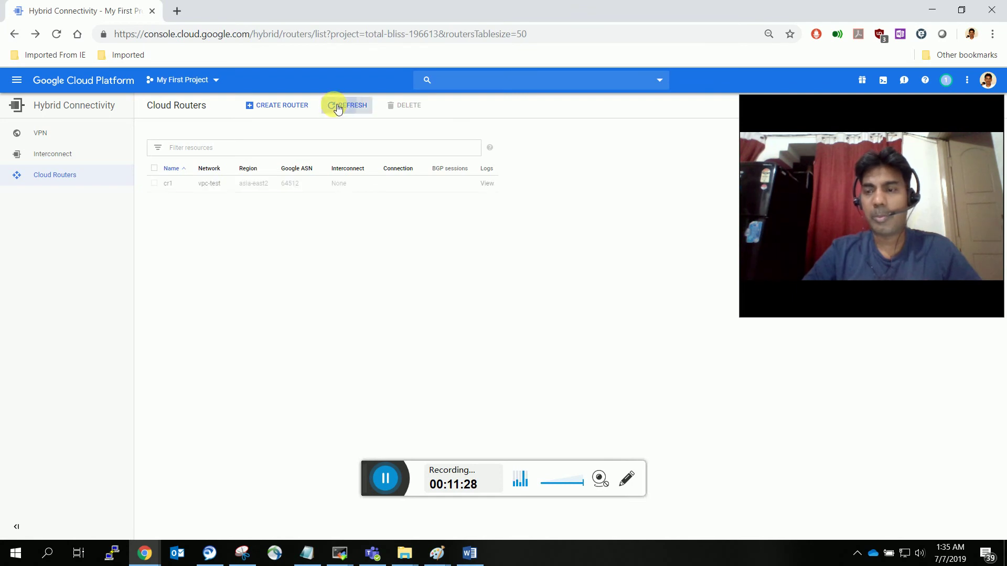